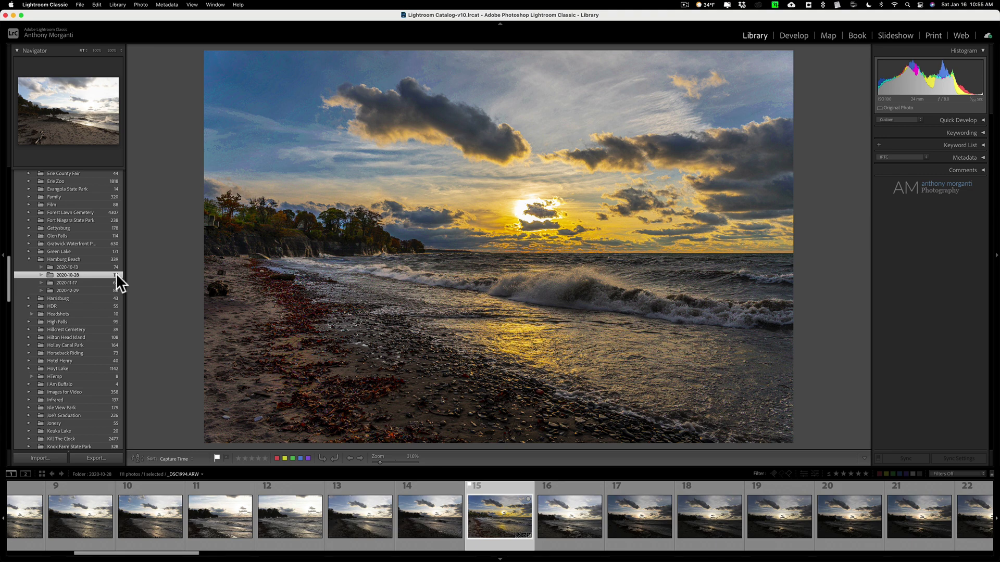
Select the top-level Lightroom RAW Files folder as the source of photos to filter
scroll(98, 259, "up", 5)
scroll(98, 259, "up", 6)
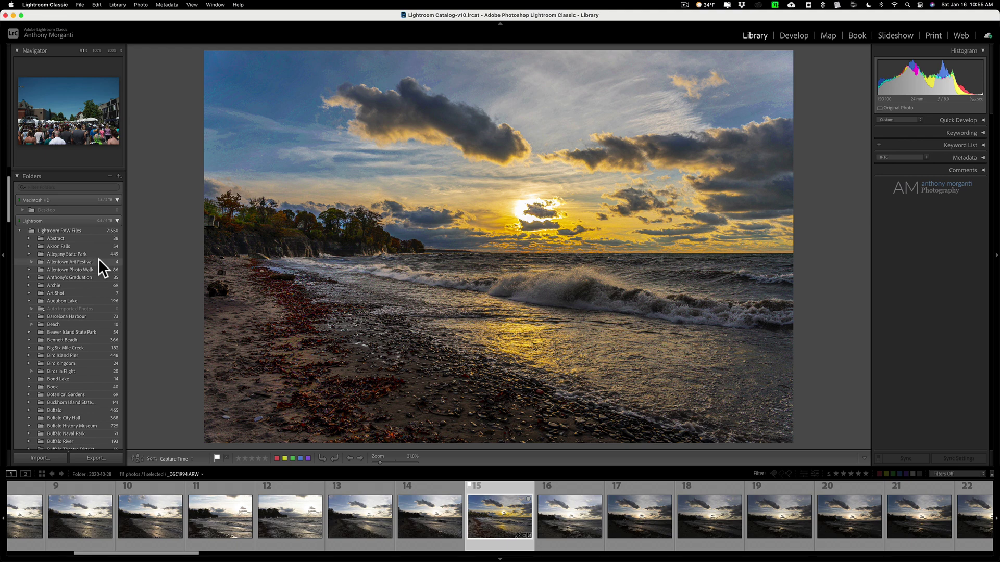
scroll(98, 258, "up", 2)
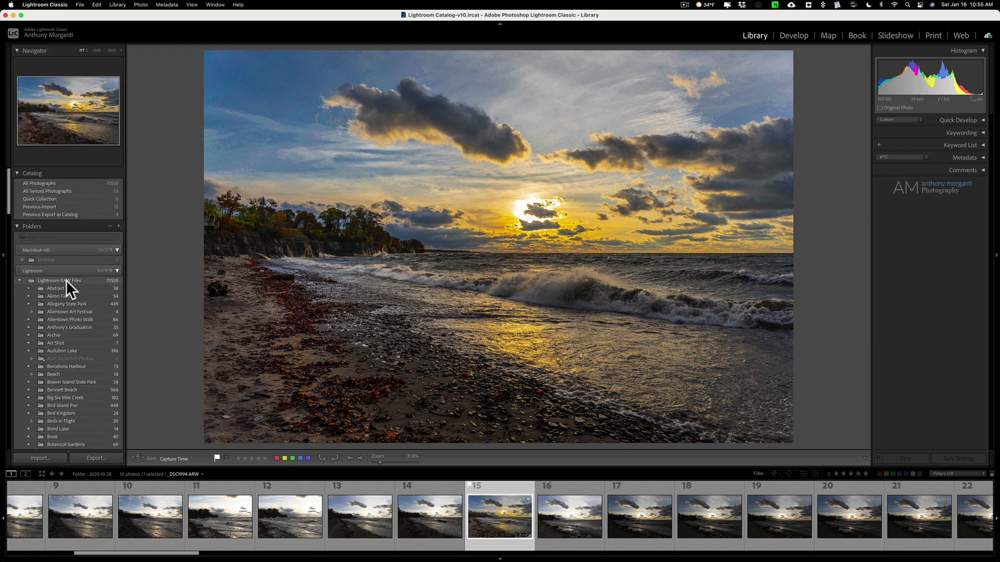
left_click(66, 280)
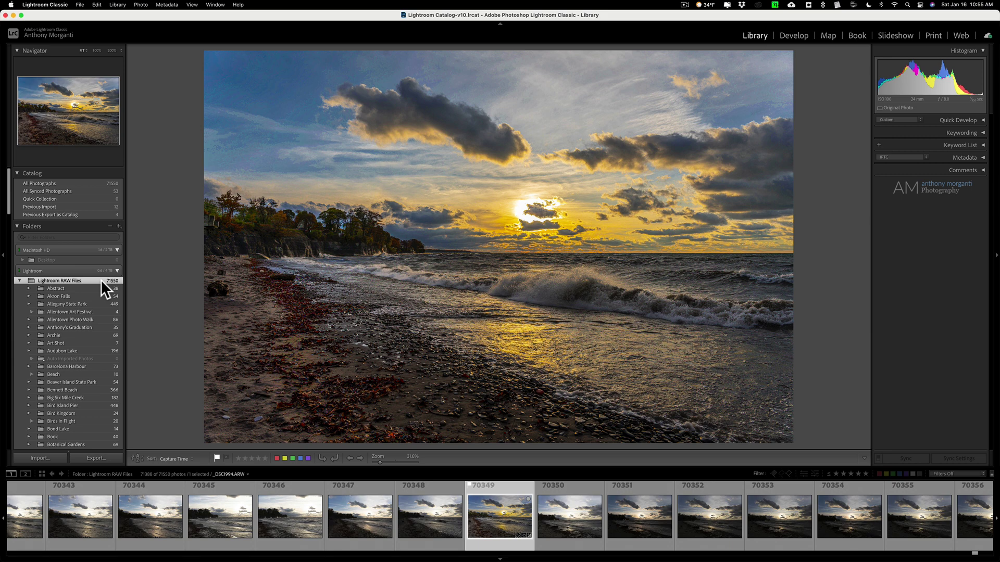
Show the folder's photos in Grid view, and hide and redisplay the Library Filter bar
key("g")
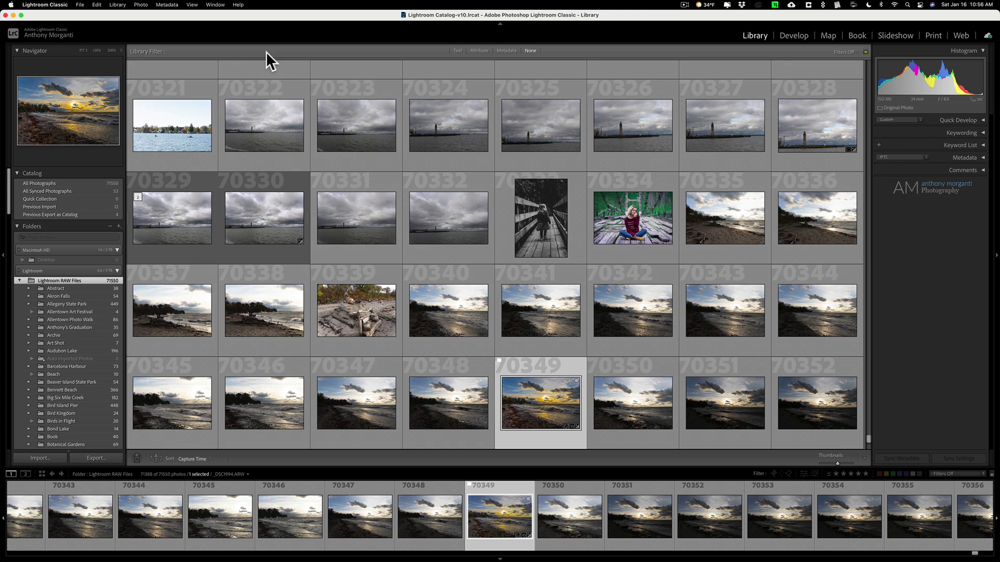
key("backslash")
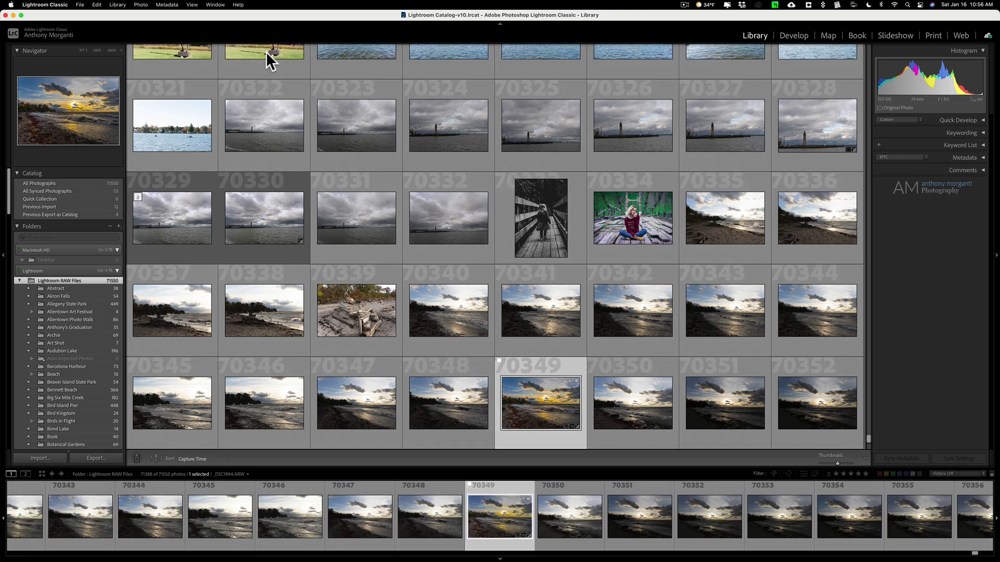
key("backslash")
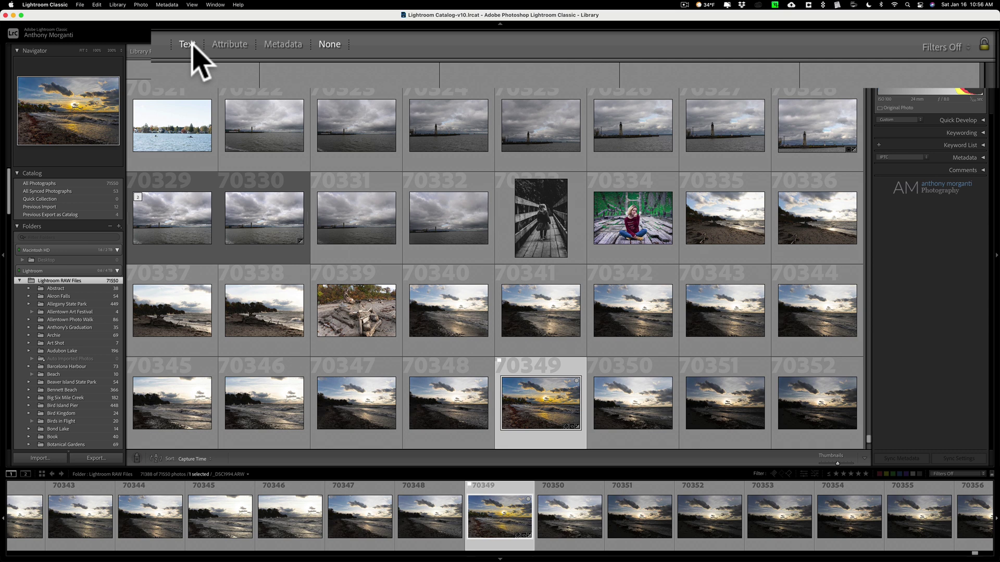
Filter the photos by the text "sun" in any searchable field, narrow the search to "sun sea", and clear it
left_click(187, 45)
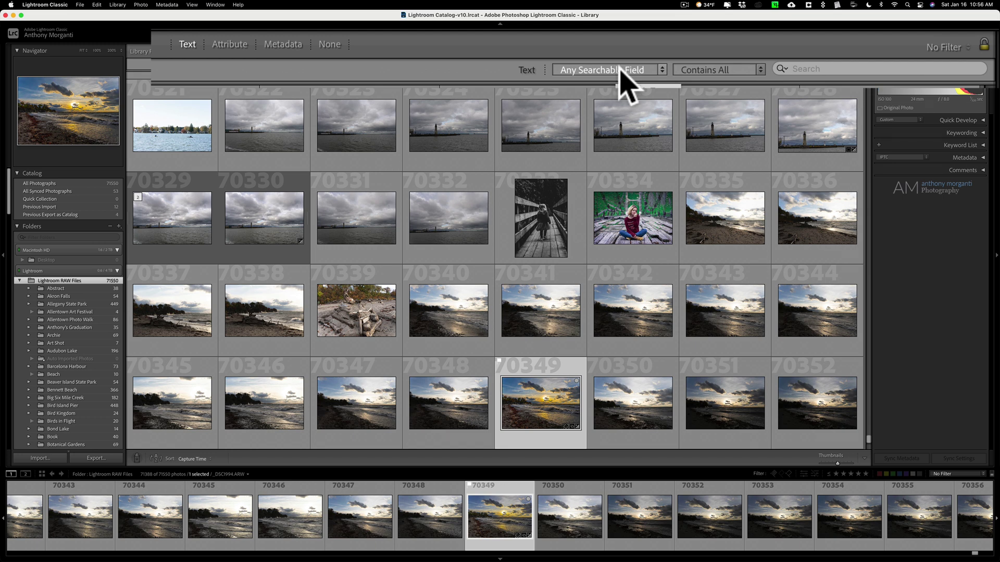
left_click(827, 68)
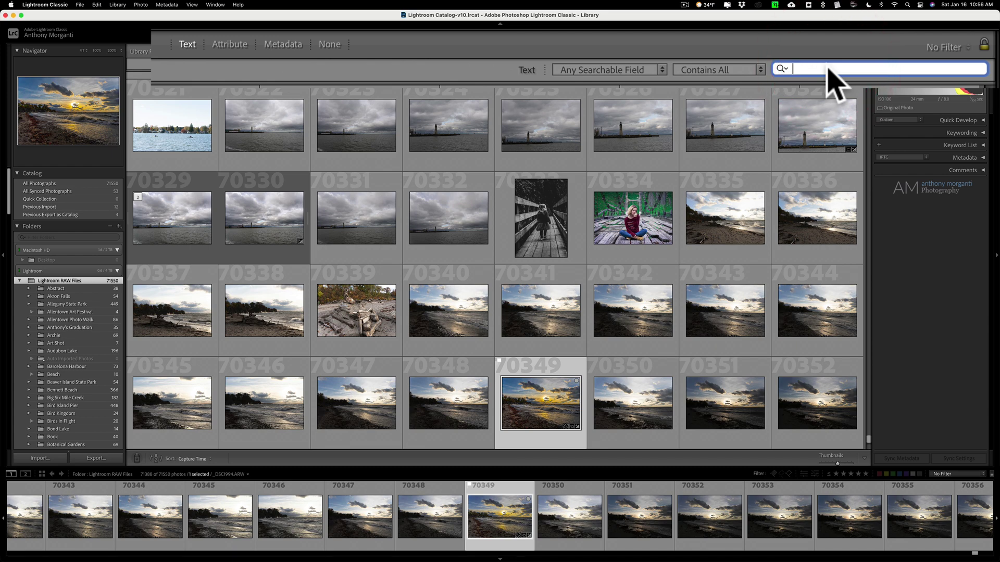
type("sun")
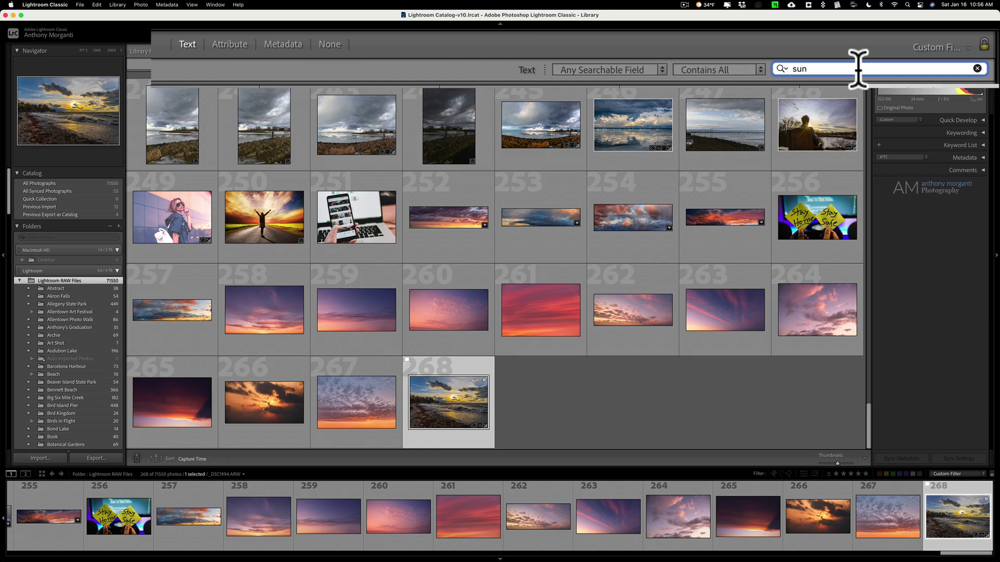
type("sea")
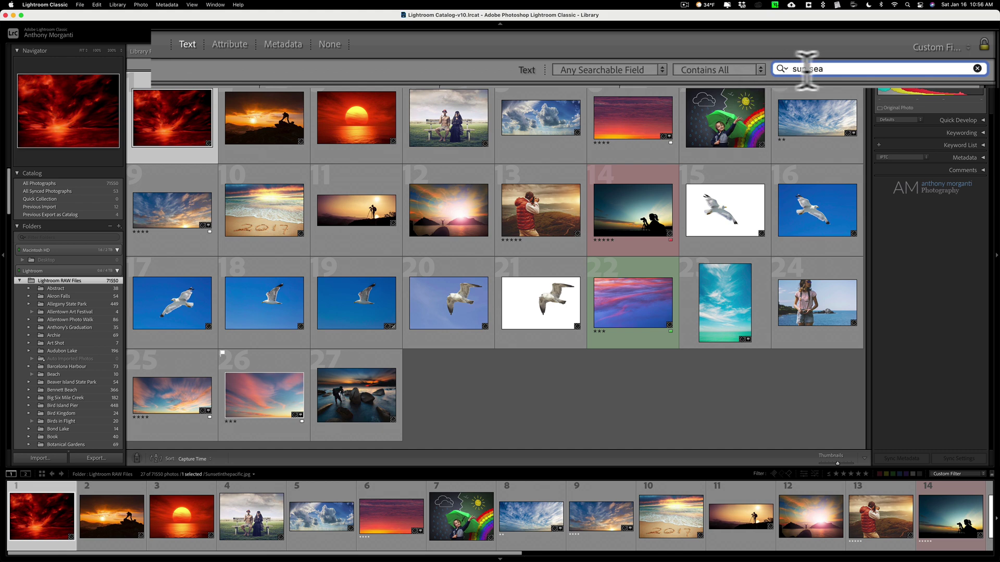
left_click(978, 69)
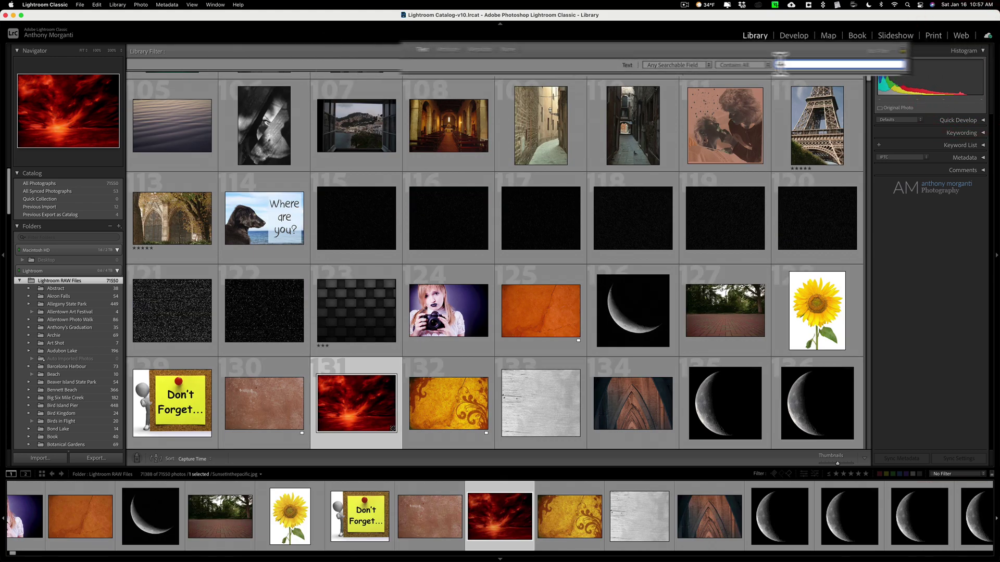
Review the text filter's searchable fields and matching rules, keeping Any Searchable Field and Contains All
left_click(702, 63)
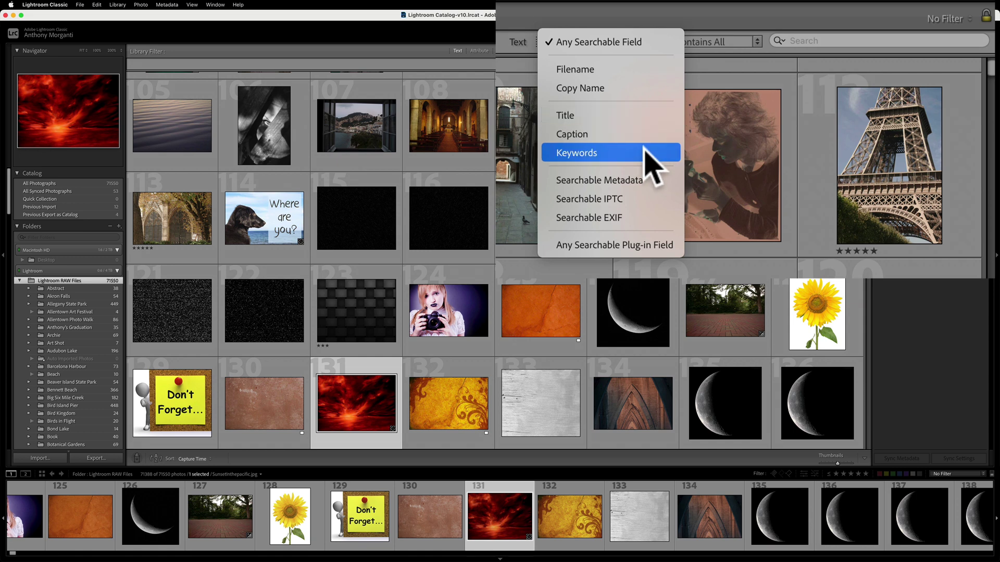
left_click(598, 42)
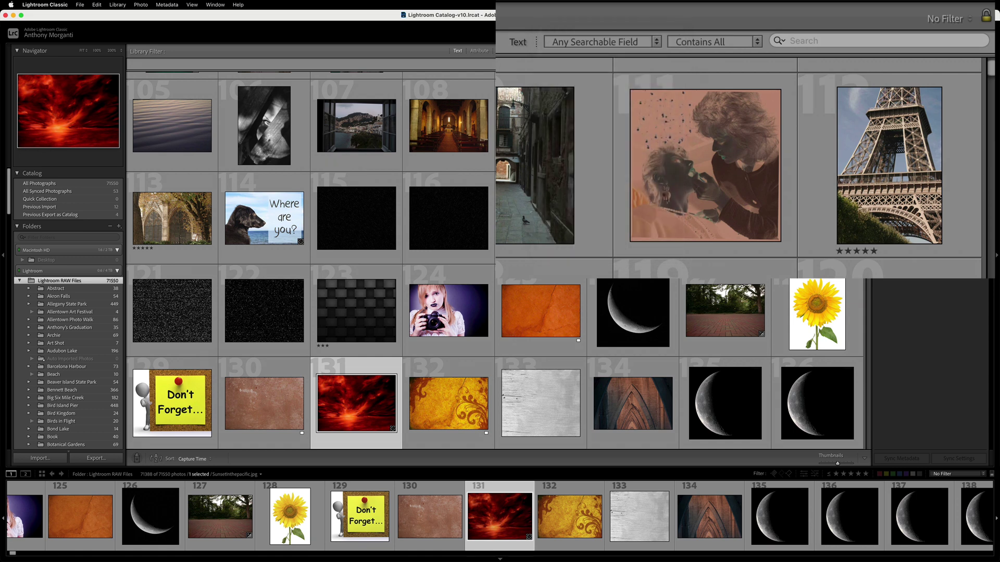
left_click(757, 44)
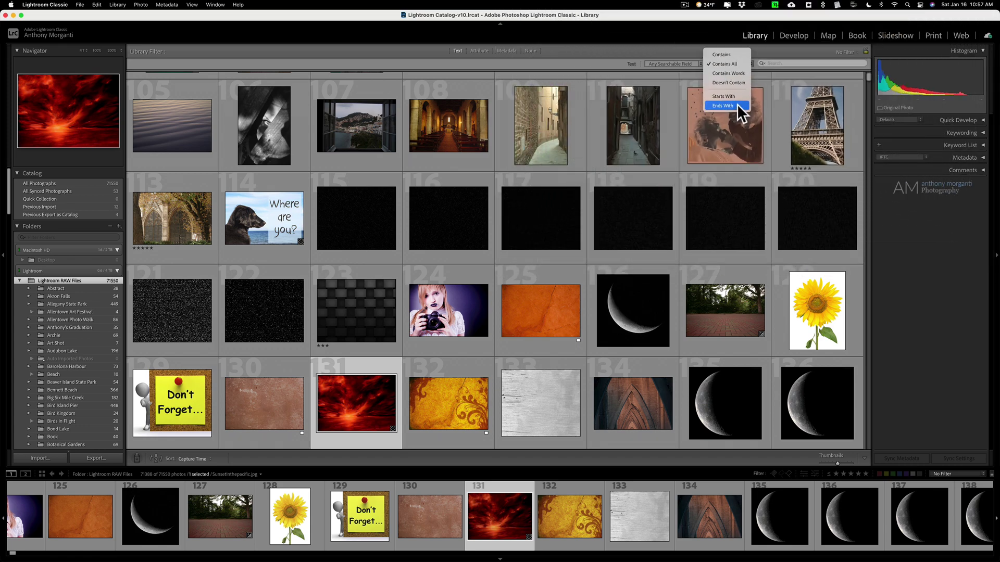
left_click(617, 62)
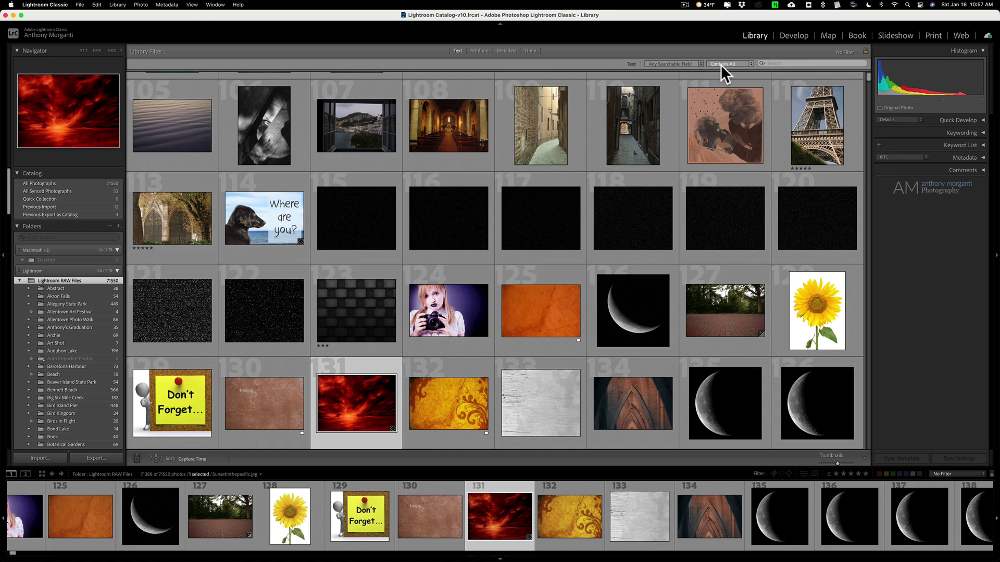
Switch the library filter to attributes and toggle the flagged-photos filter on and off
left_click(480, 50)
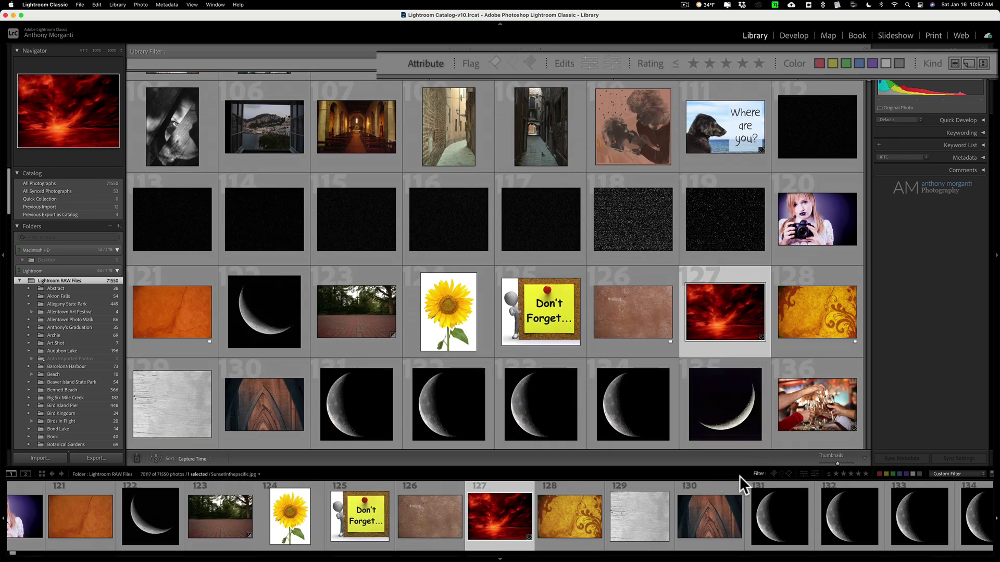
left_click(494, 61)
left_click(495, 61)
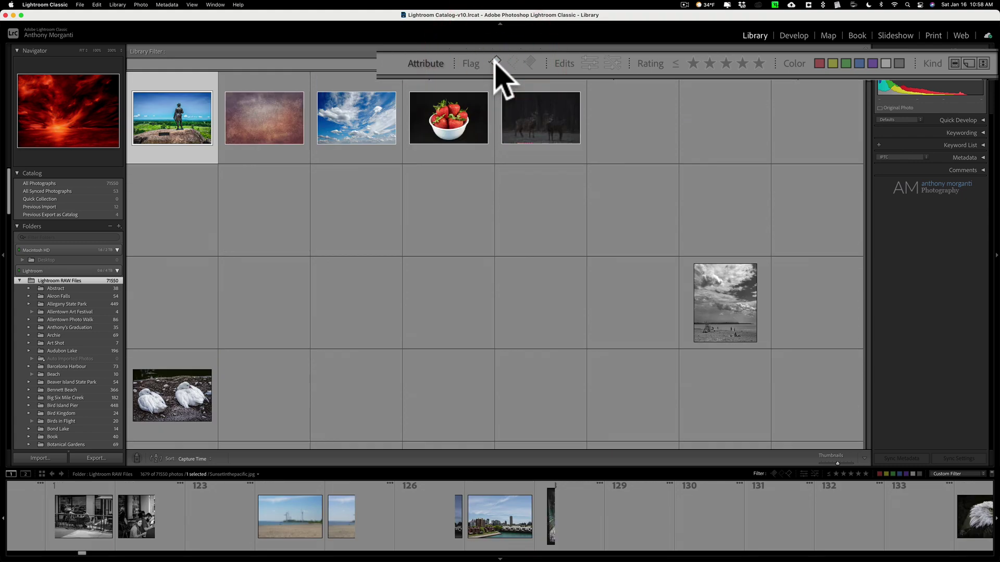
left_click(496, 61)
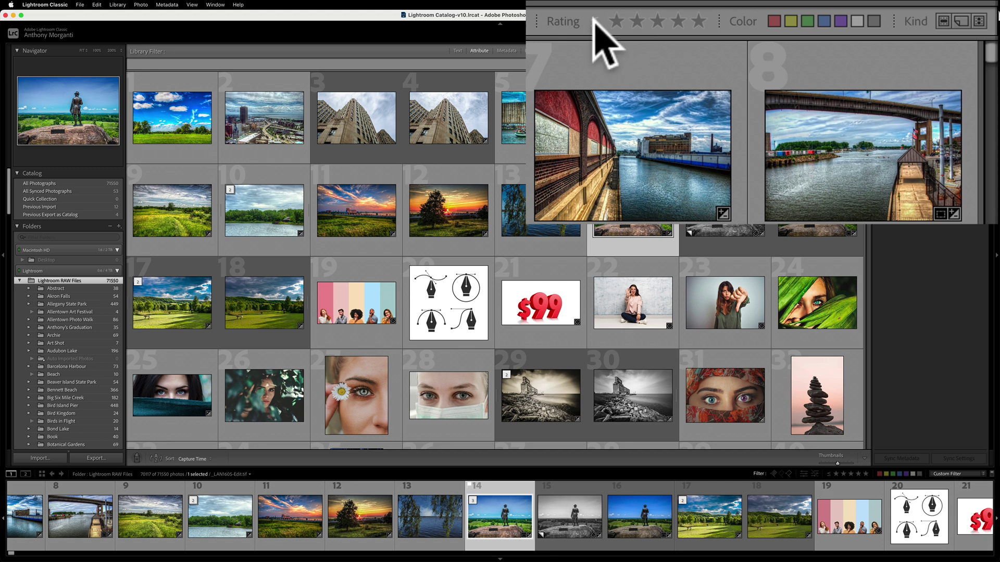
Filter the photos to ratings greater than or equal to four stars, and change the rule to exactly four stars
left_click(596, 23)
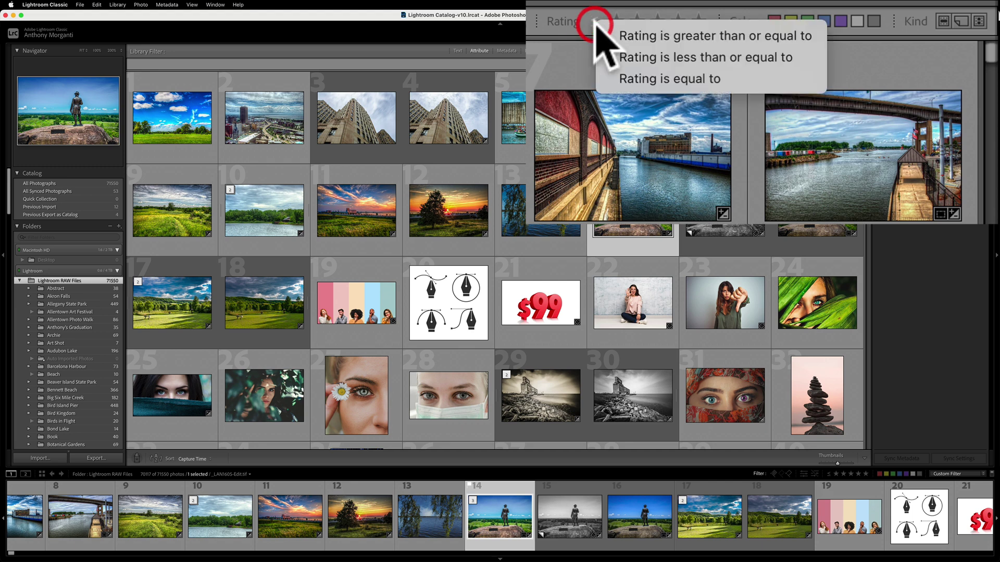
left_click(621, 30)
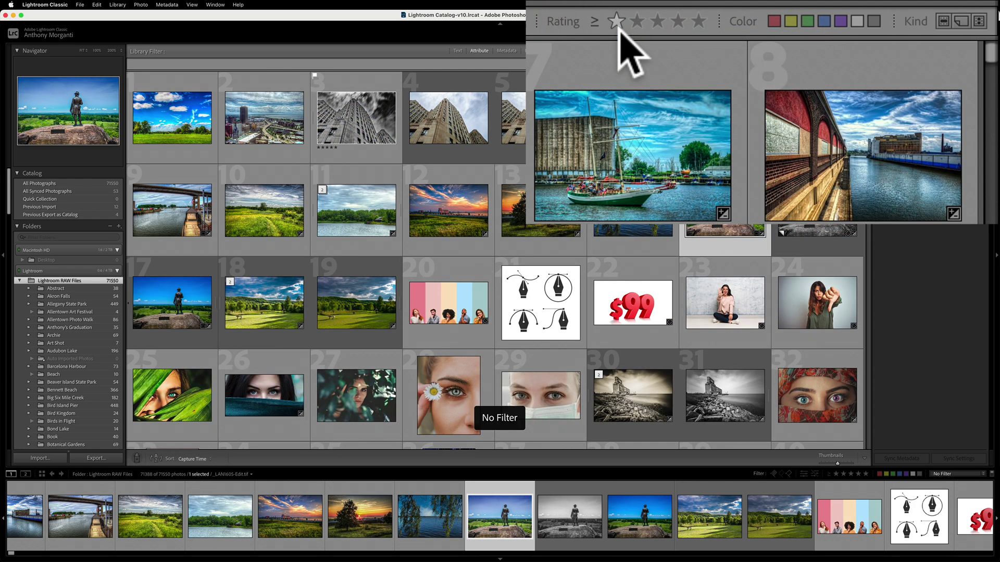
left_click(678, 23)
left_click(679, 22)
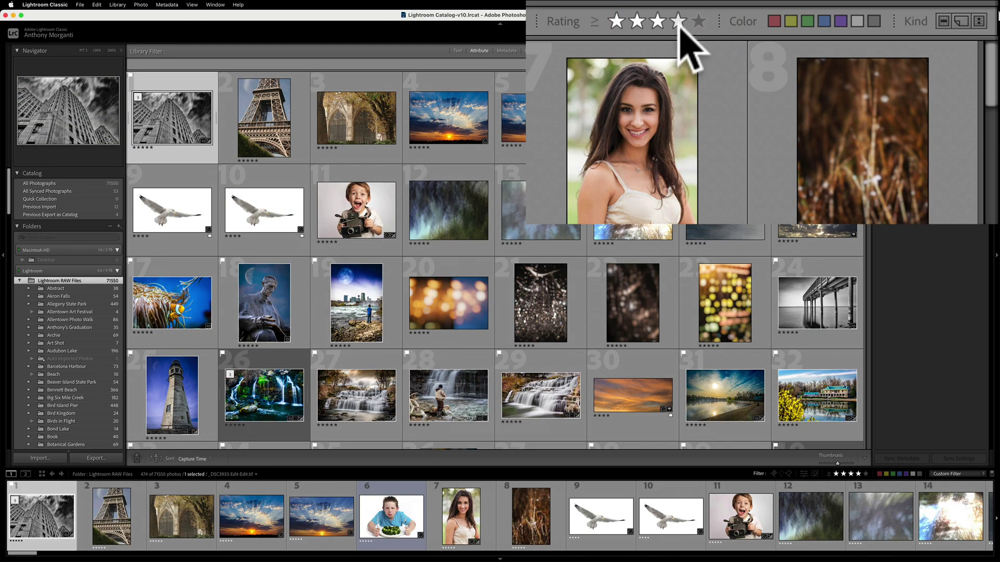
left_click(597, 21)
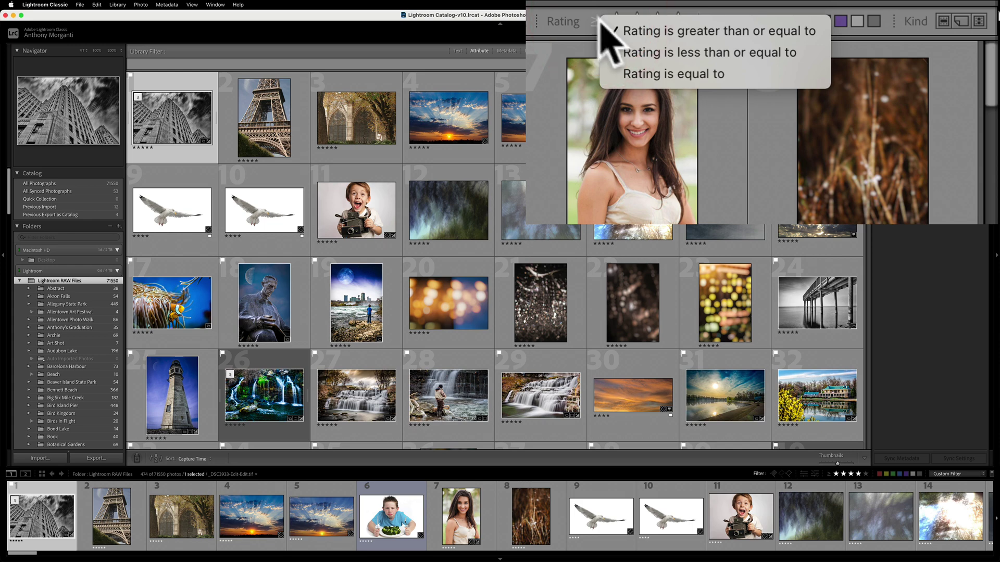
left_click(700, 73)
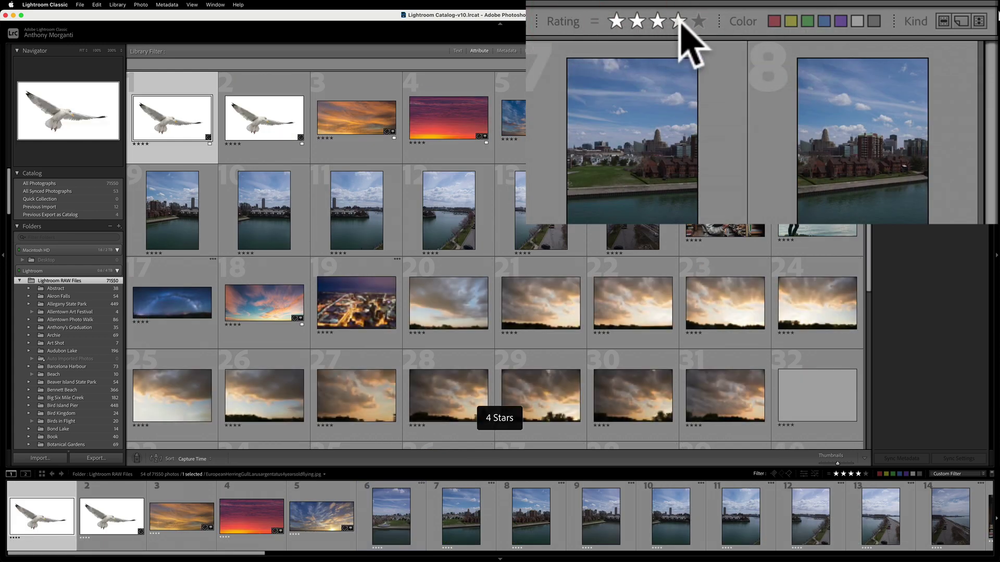
Clear the star rating filter and toggle the red color label filter on and off
left_click(651, 26)
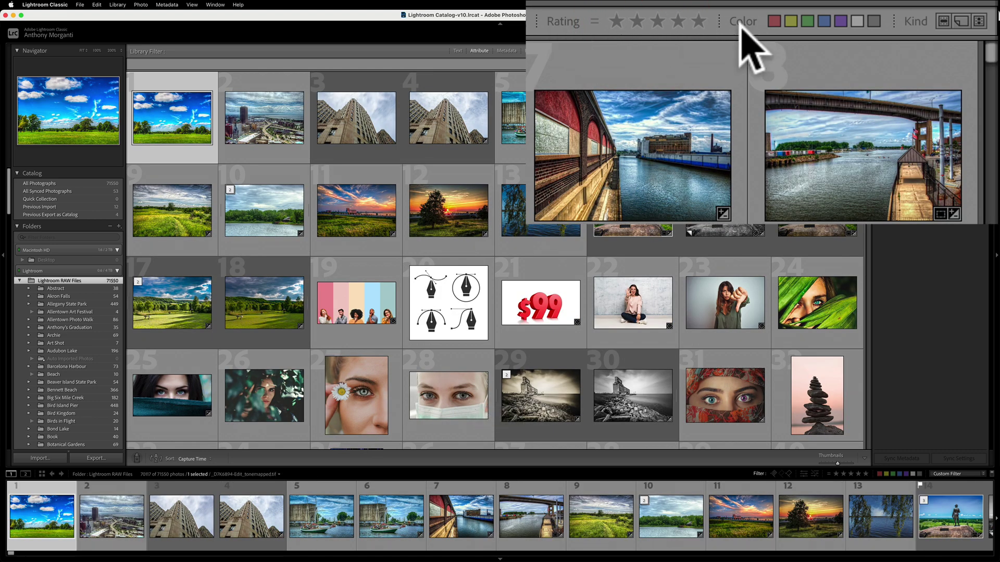
left_click(773, 21)
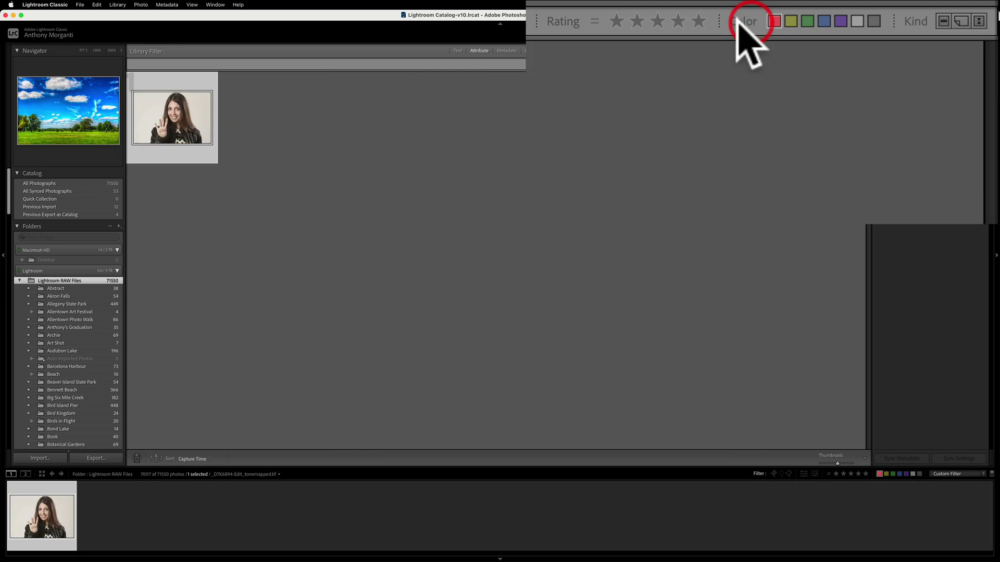
left_click(774, 22)
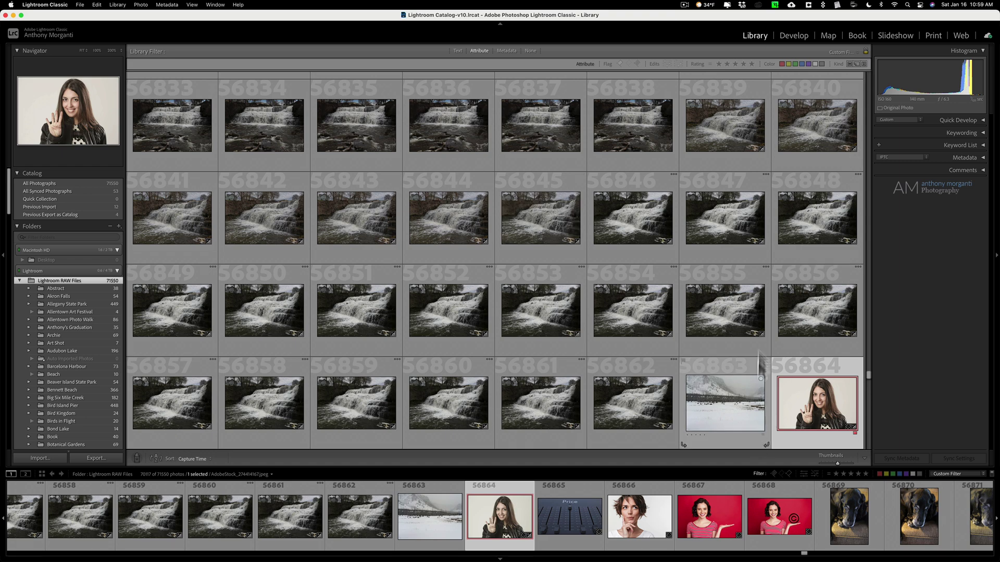
Change the library filter from attributes to metadata and browse the capture dates, expanding and collapsing 2019
left_click(507, 51)
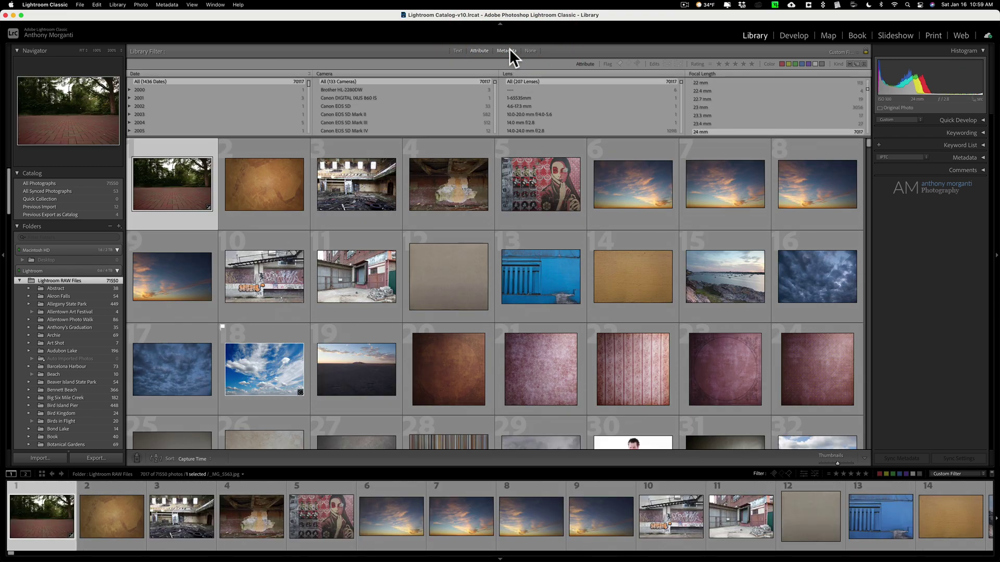
left_click(478, 50)
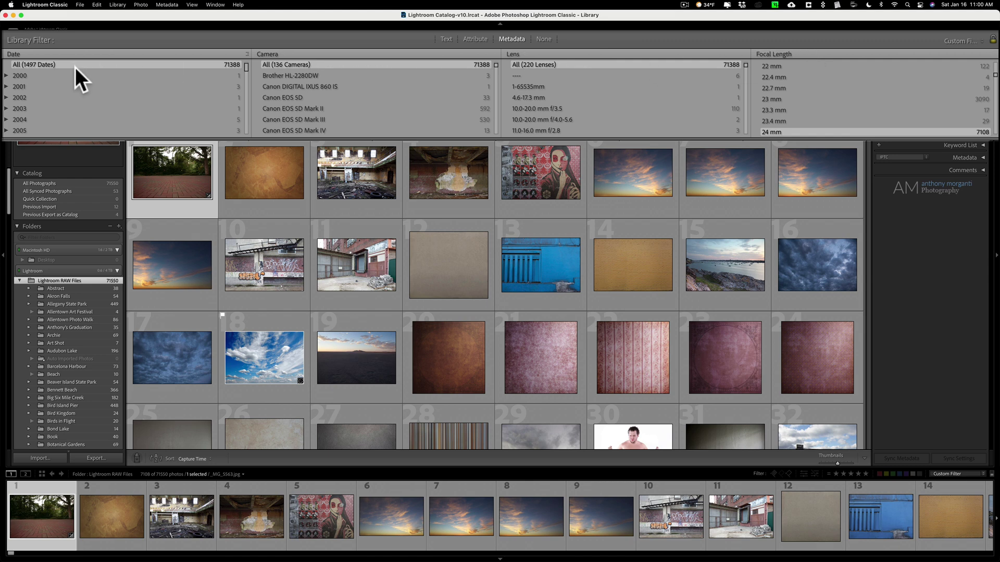
scroll(75, 67, "down", 10)
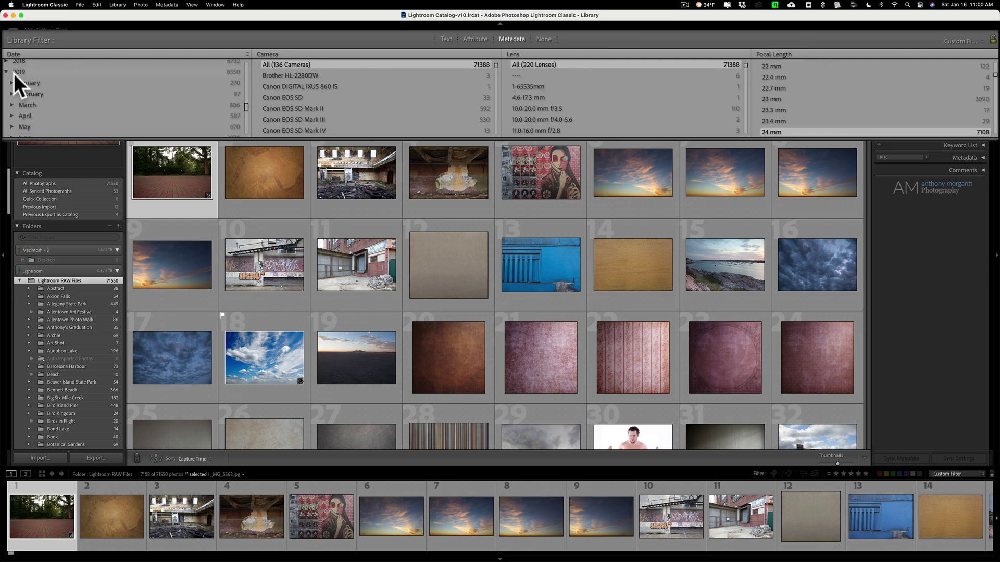
scroll(48, 75, "down", 5)
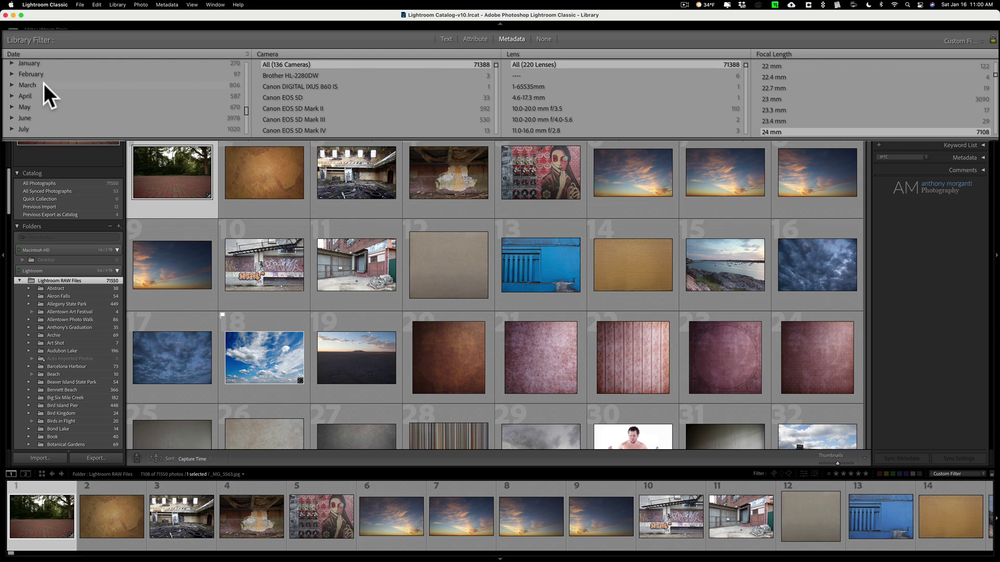
scroll(44, 83, "up", 5)
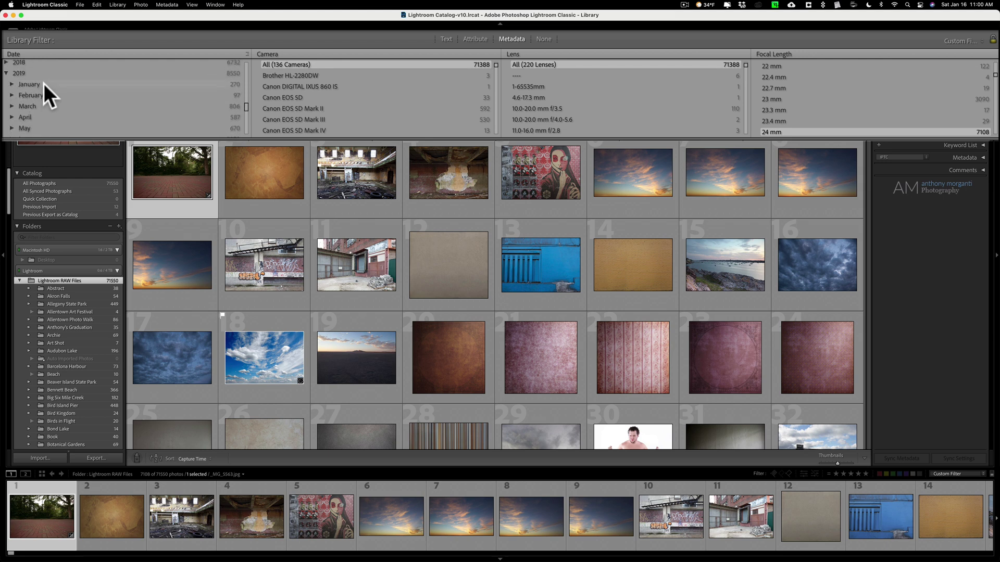
left_click(5, 70)
scroll(77, 74, "up", 8)
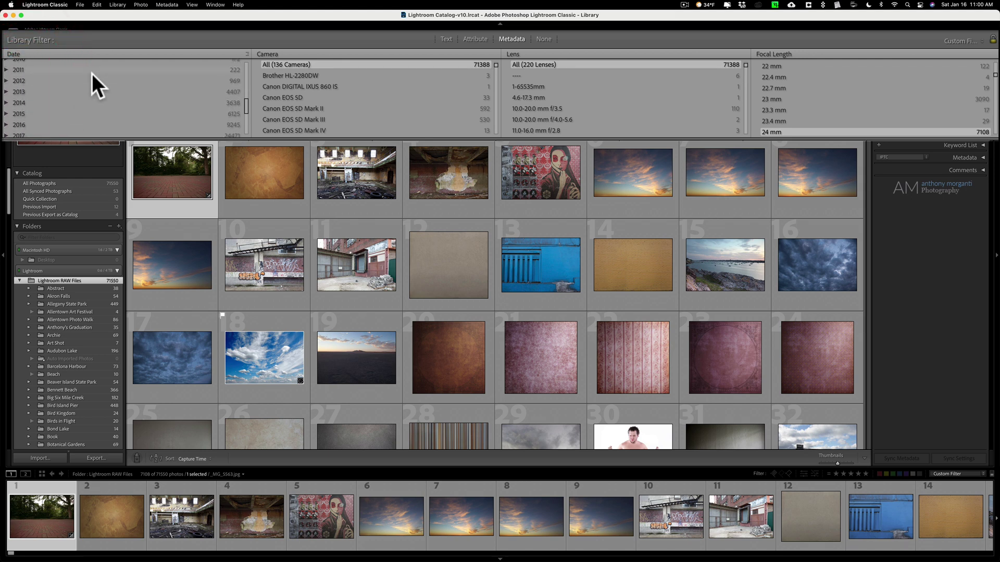
Filter the photos by metadata to those taken with the ILCE-7RM4 camera
scroll(340, 83, "down", 5)
scroll(340, 82, "down", 15)
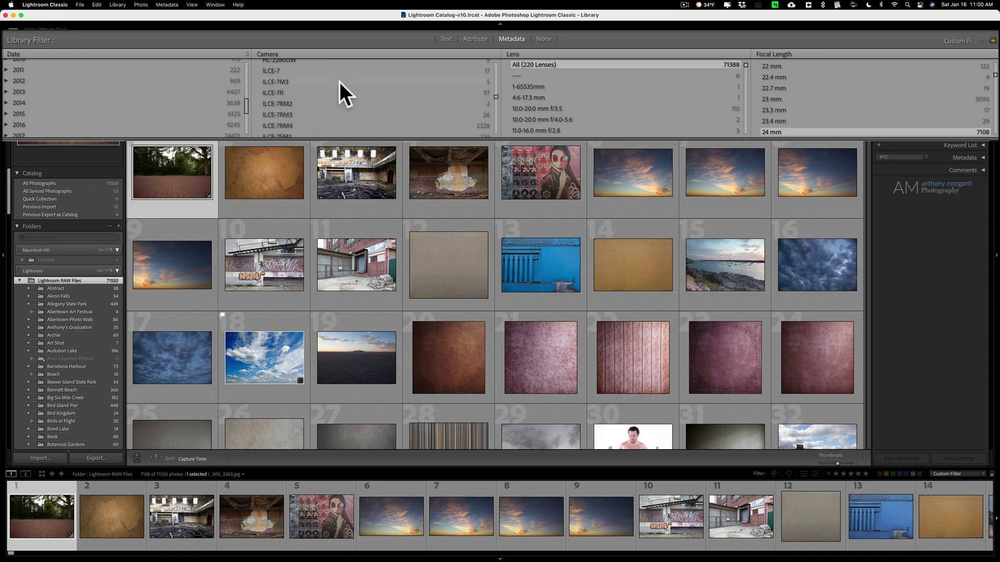
scroll(339, 82, "down", 1)
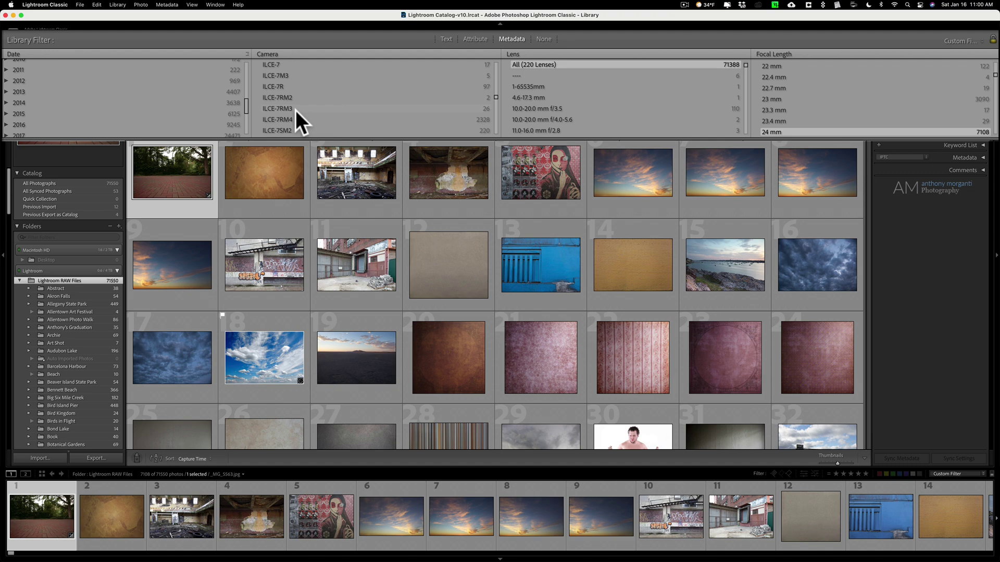
scroll(295, 108, "down", 1)
left_click(279, 105)
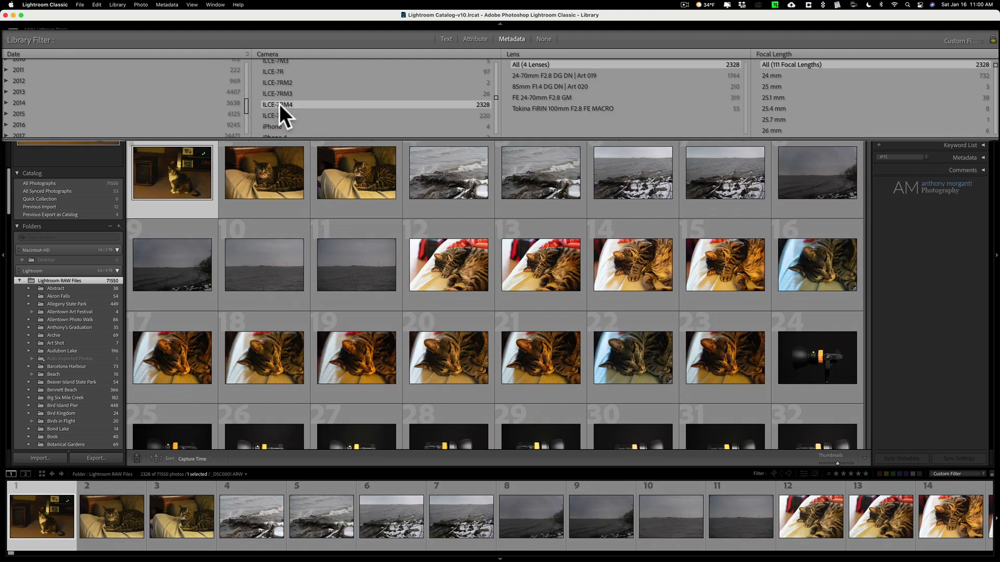
Filter the photos to those taken with the ILCE-7SM2 camera, and reset the camera filter to all cameras
left_click(282, 112)
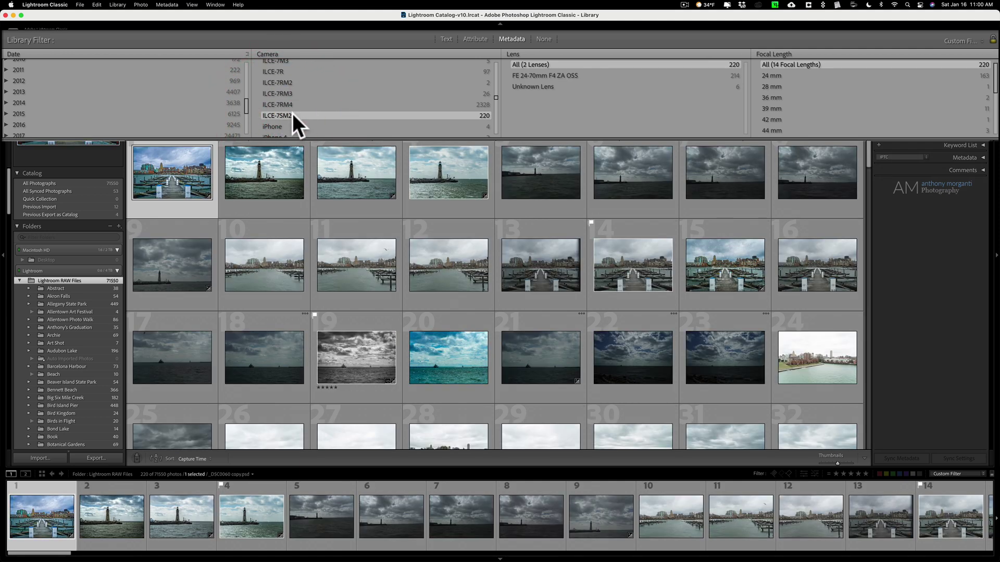
scroll(299, 111, "up", 5)
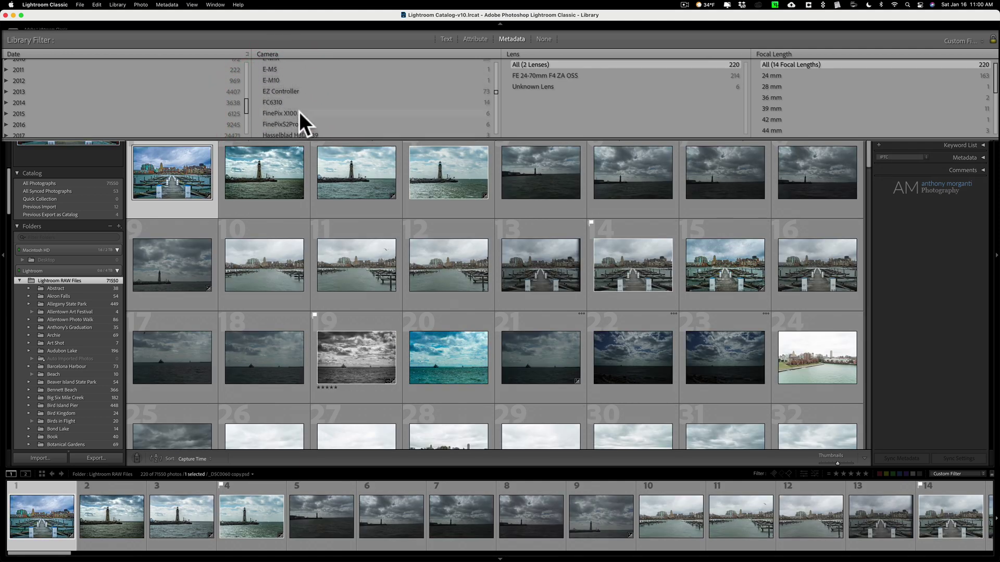
scroll(299, 112, "up", 10)
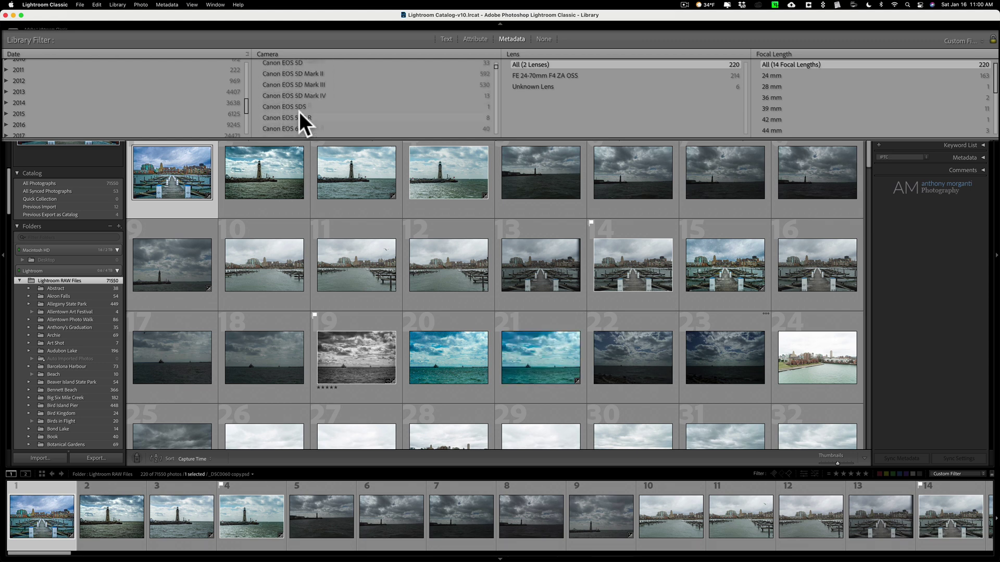
left_click(290, 64)
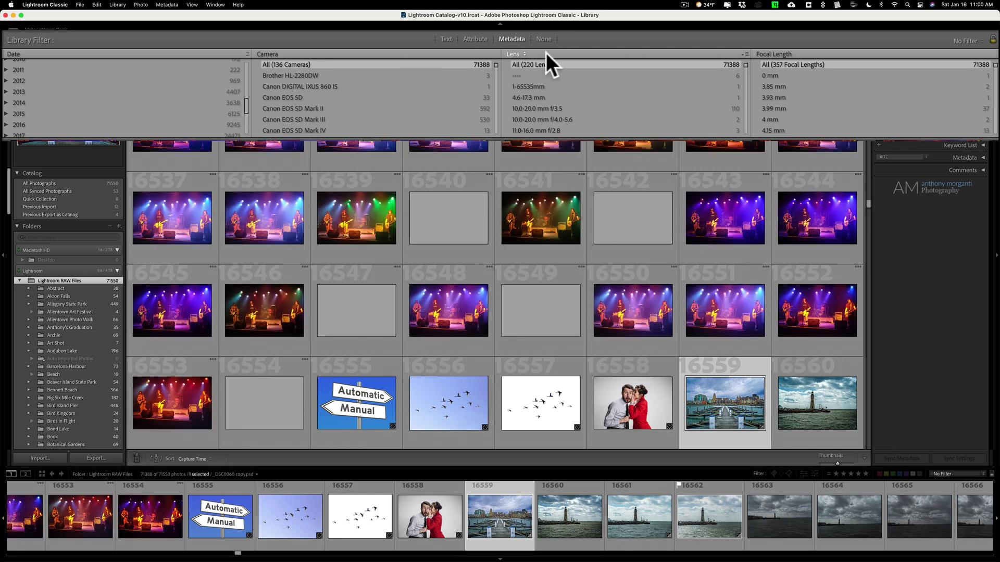
Filter the photos to the 14.0-24.0 mm f/2.8 lens, and reset the lens filter to all lenses
scroll(555, 92, "down", 10)
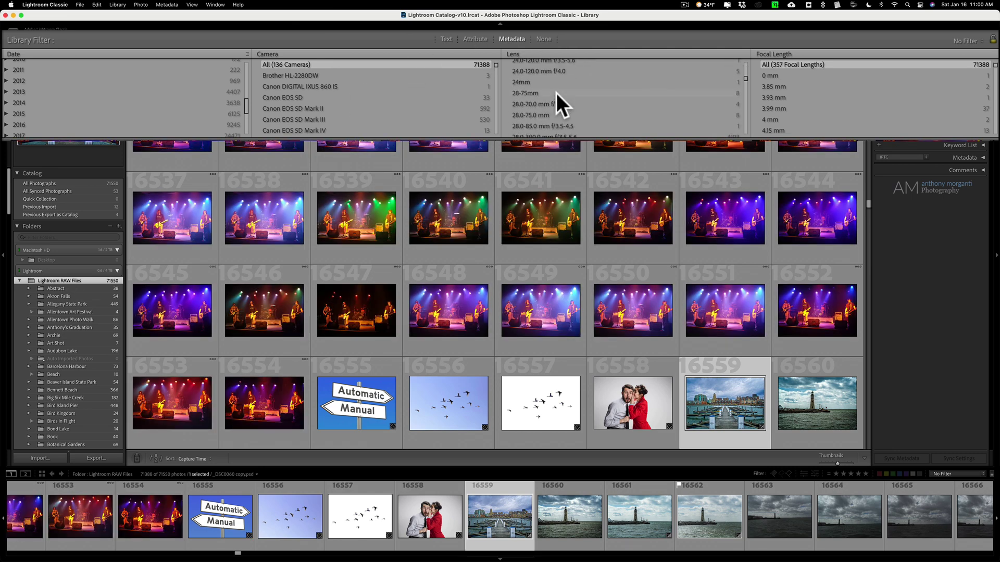
scroll(530, 83, "up", 3)
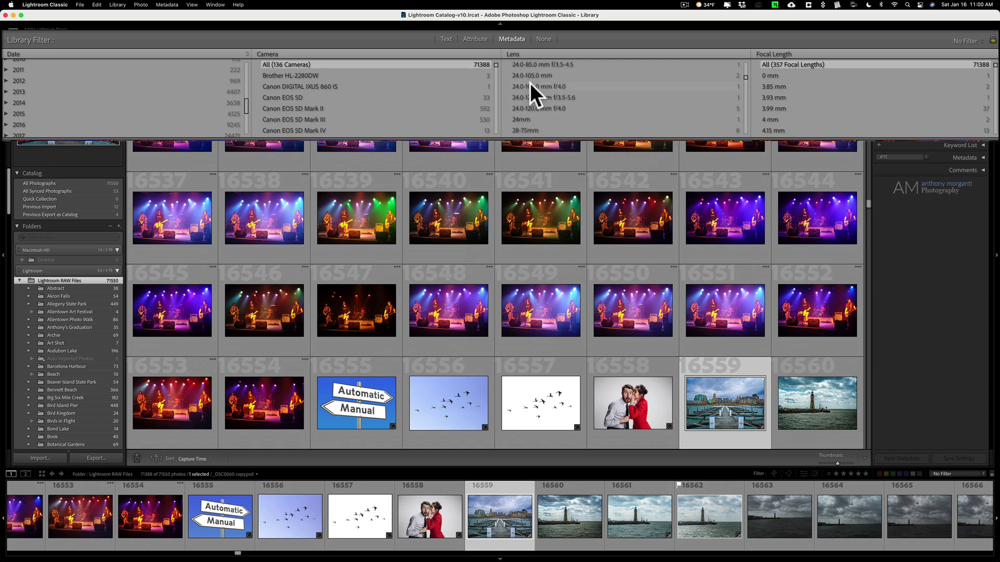
scroll(530, 83, "up", 10)
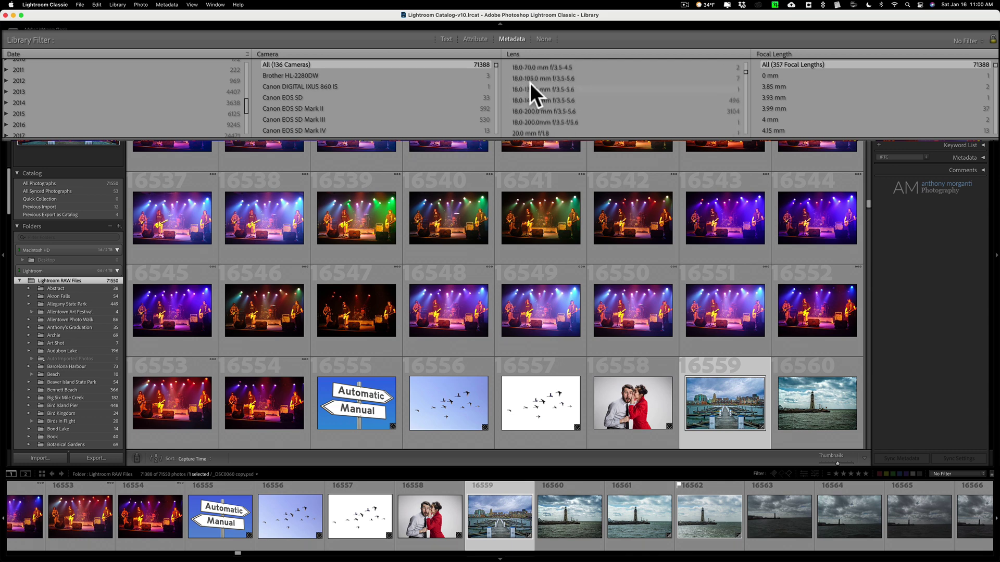
scroll(530, 83, "up", 5)
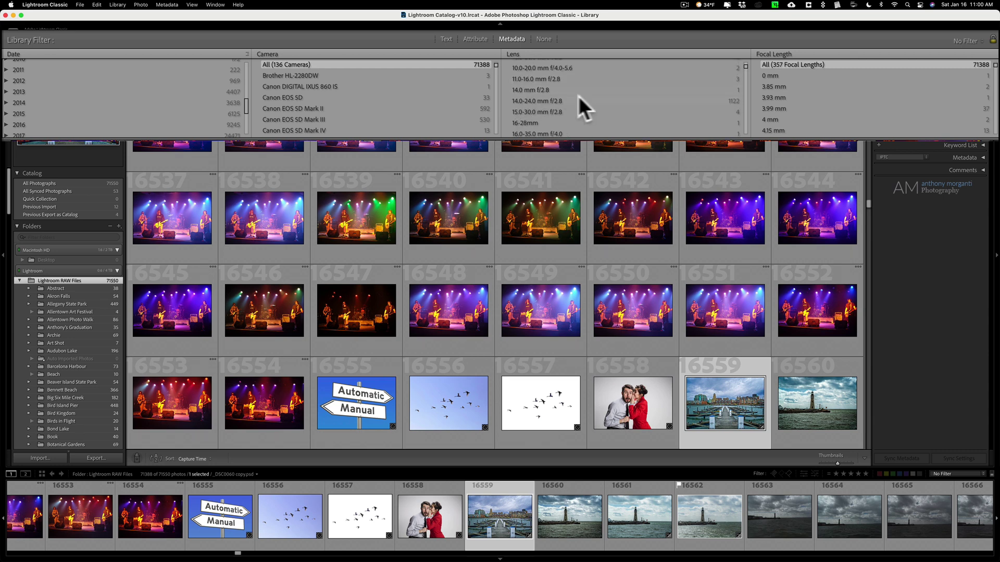
left_click(557, 100)
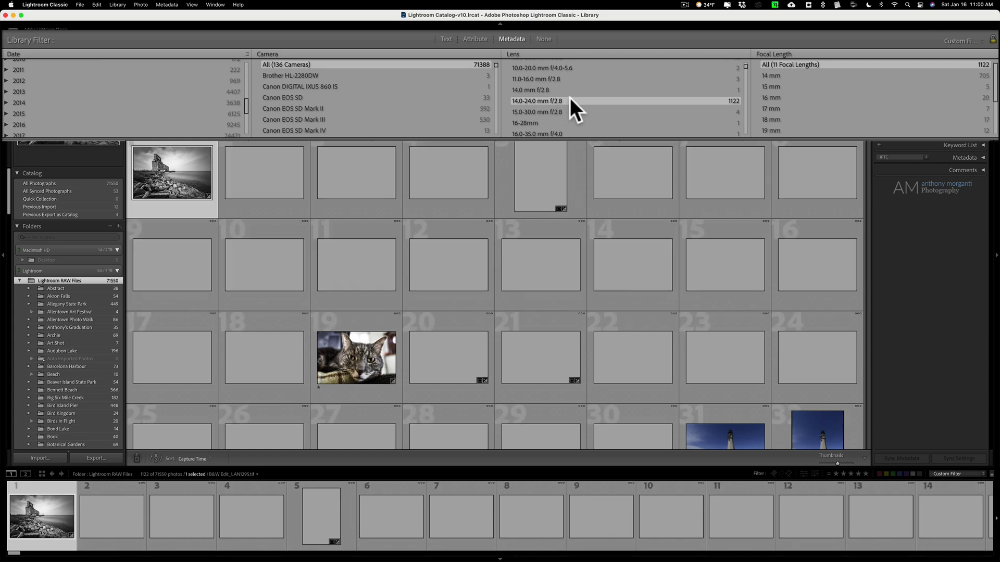
scroll(551, 91, "up", 3)
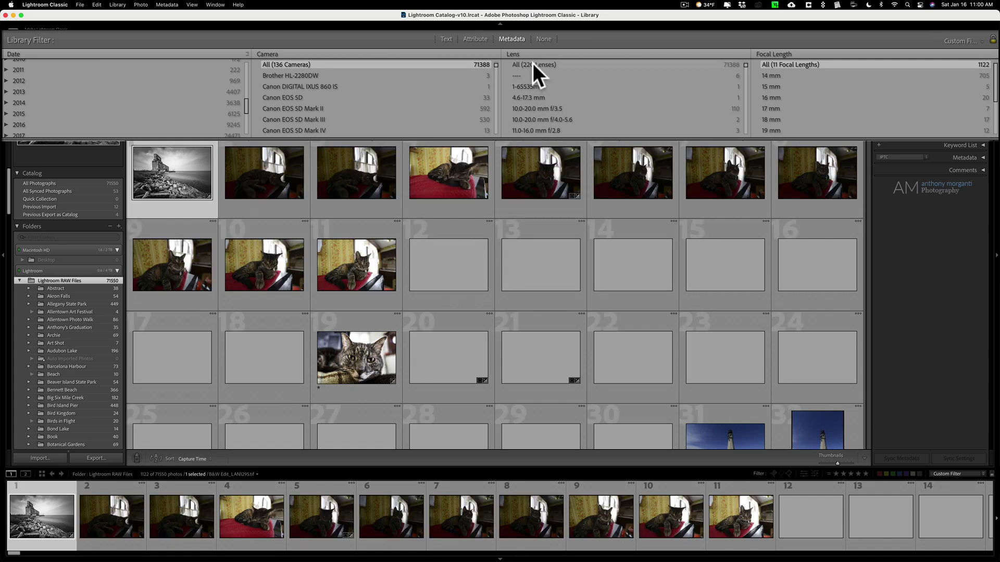
left_click(570, 63)
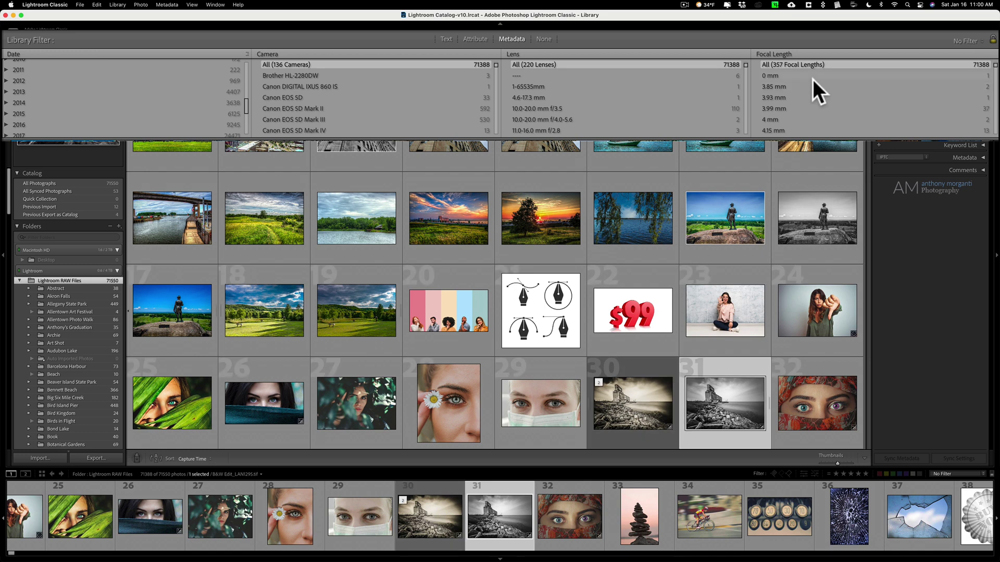
Filter the photos to those shot at a 14 mm focal length, and reset the filter to all focal lengths
scroll(812, 79, "down", 3)
scroll(814, 90, "down", 5)
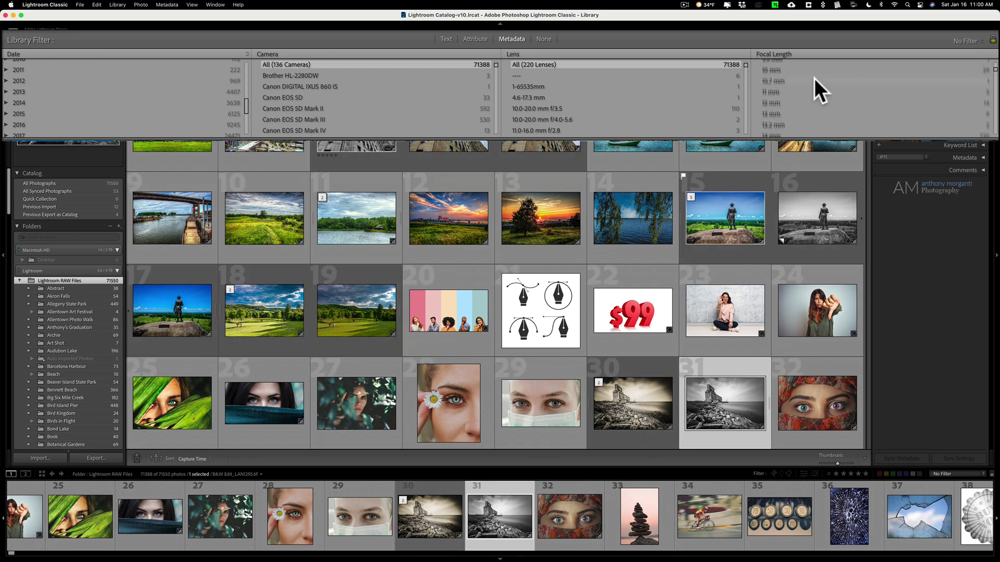
left_click(778, 105)
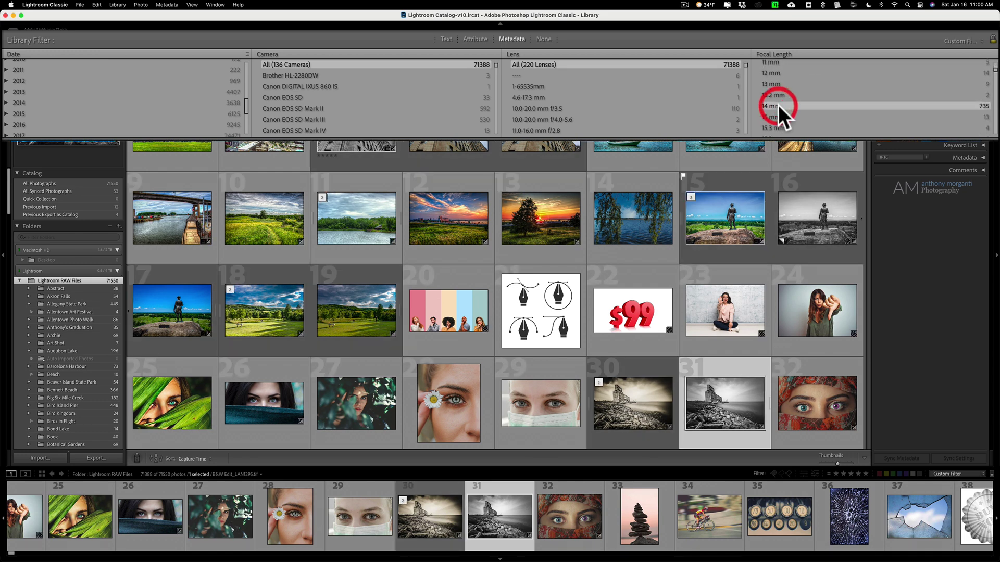
scroll(808, 85, "up", 10)
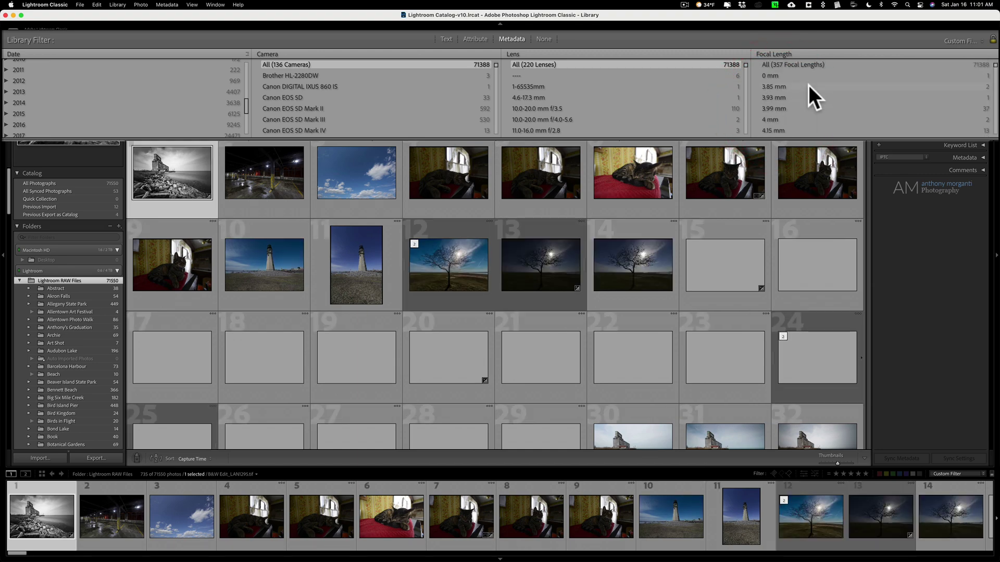
left_click(805, 64)
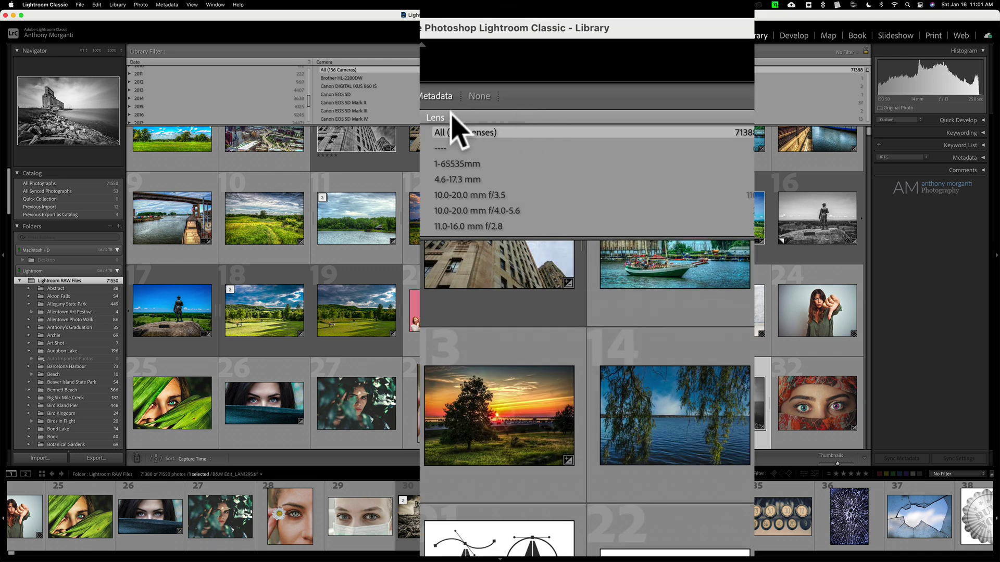
Change the metadata filter's Lens column to list ISO Speed instead
left_click(449, 117)
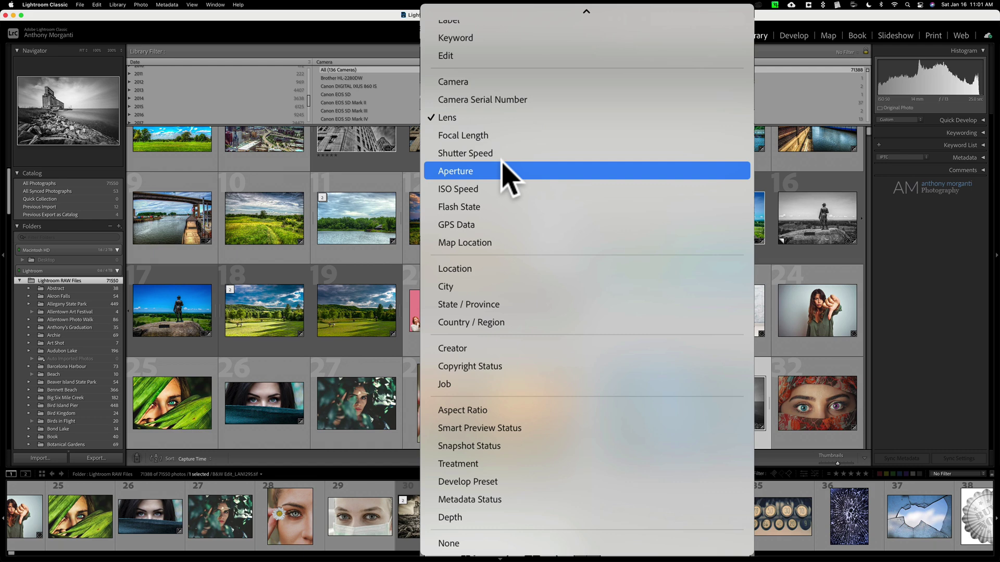
scroll(502, 163, "up", 3)
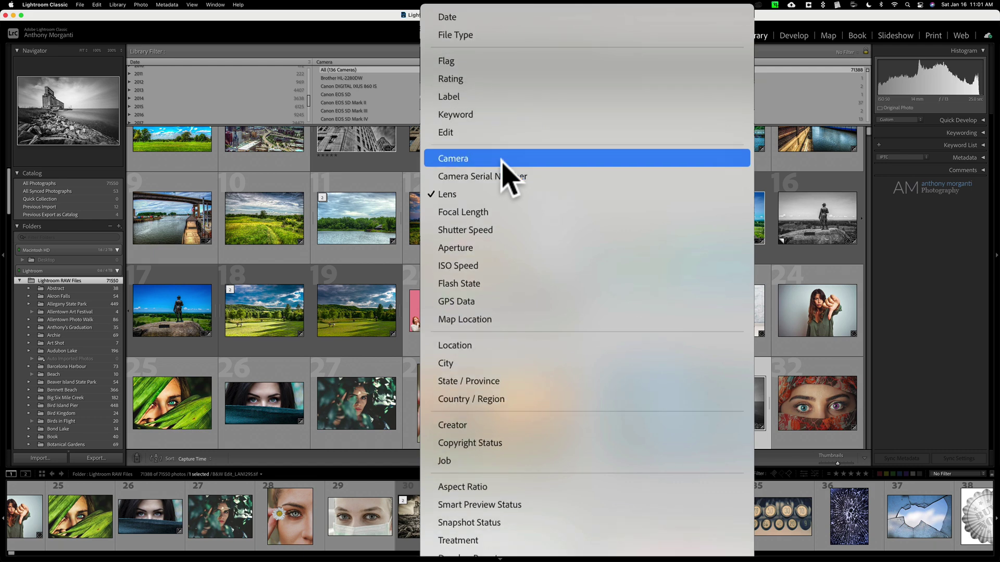
left_click(491, 266)
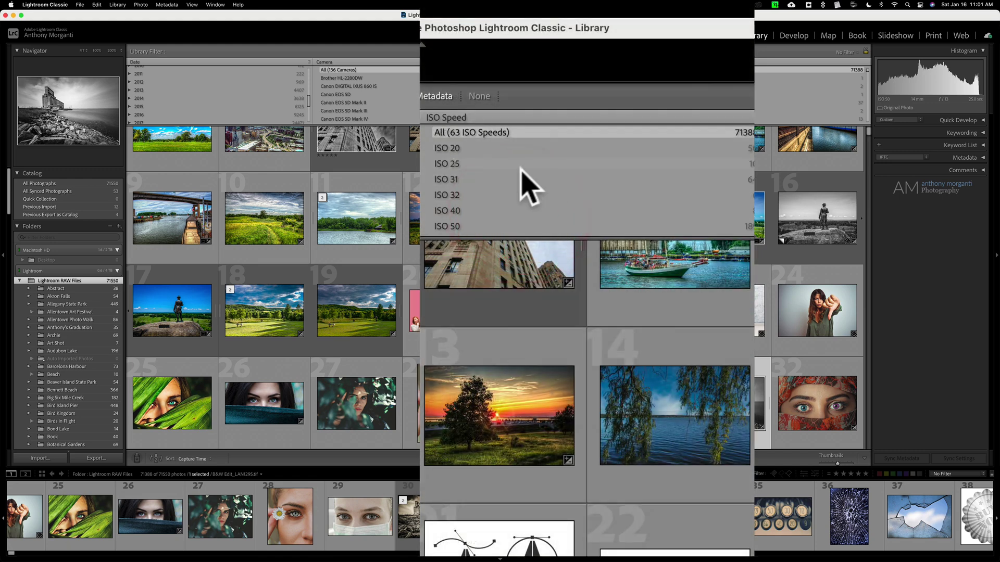
Filter the photos to those shot at ISO 102400, and reset the filter to all ISO speeds
scroll(523, 184, "down", 8)
scroll(519, 169, "down", 5)
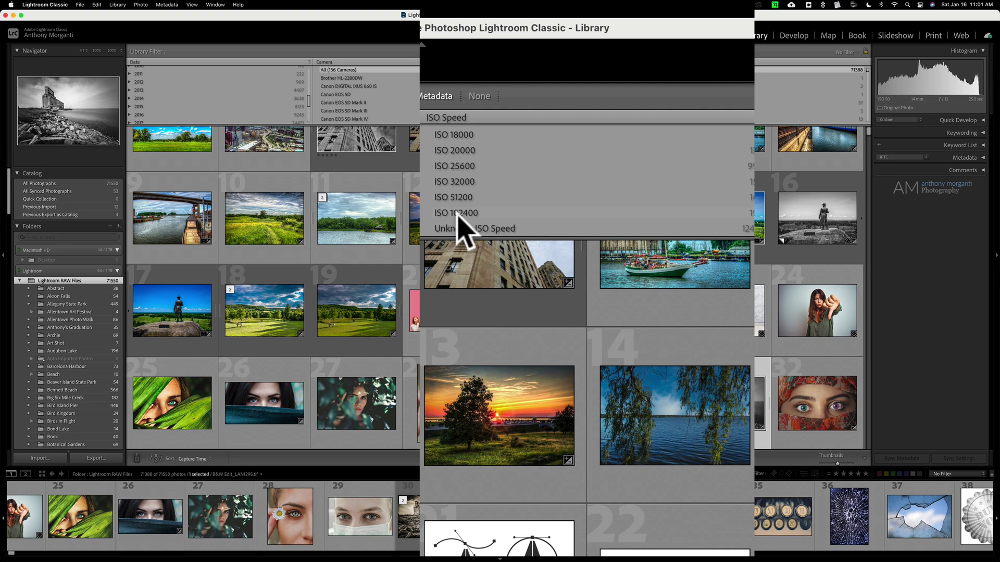
left_click(532, 111)
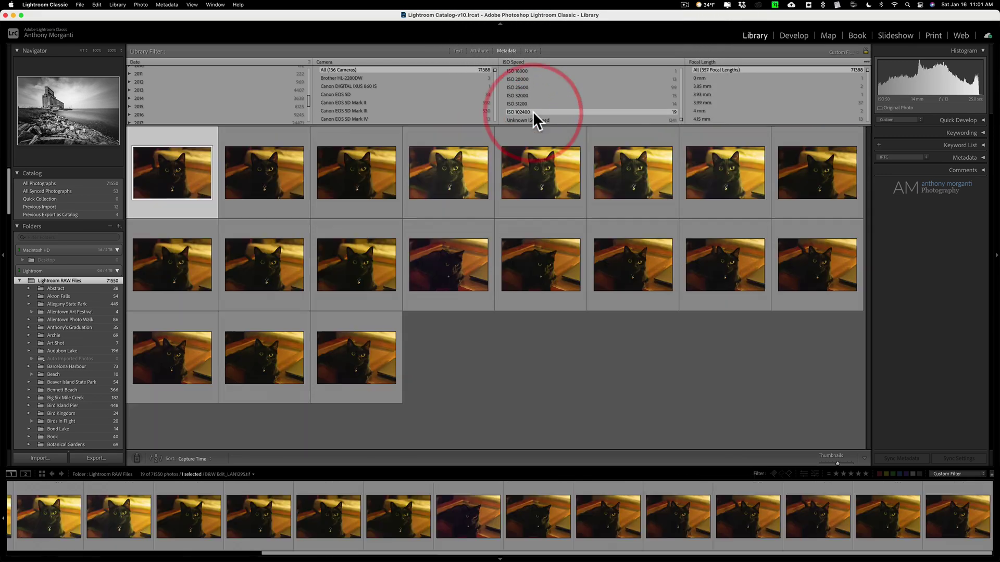
scroll(537, 99, "up", 15)
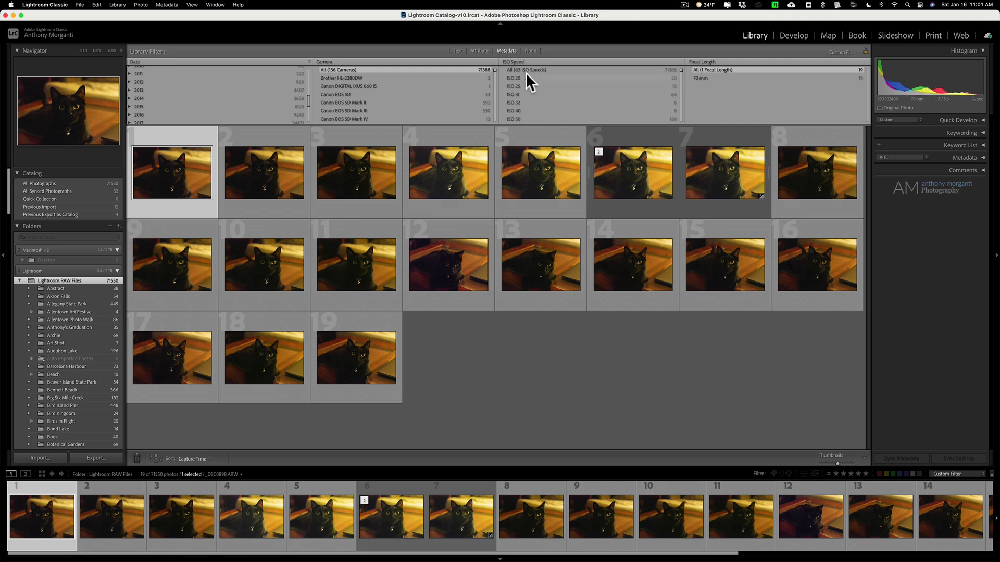
left_click(529, 71)
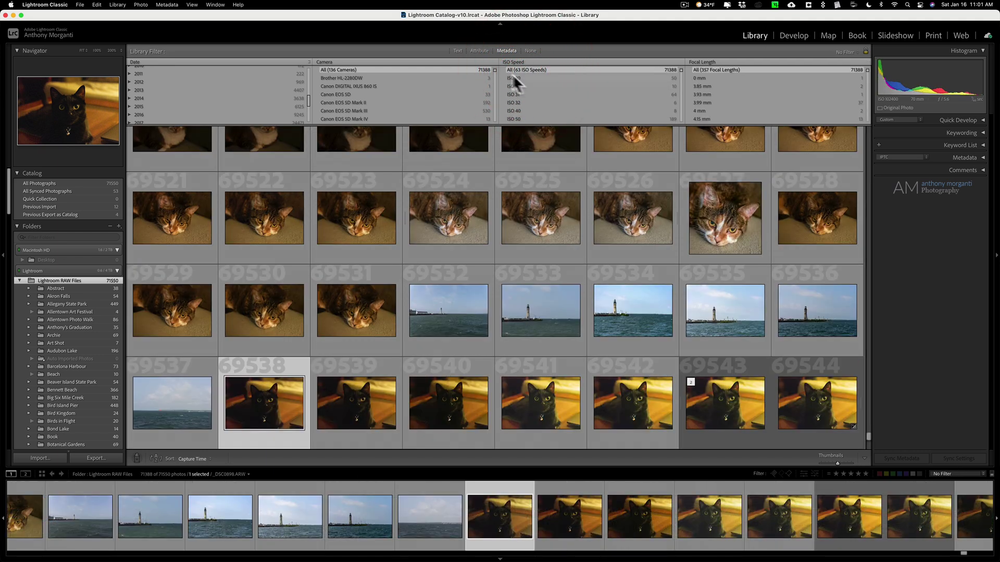
Review the criteria available for the ISO Speed column, and remove that column from the metadata filter
left_click(523, 61)
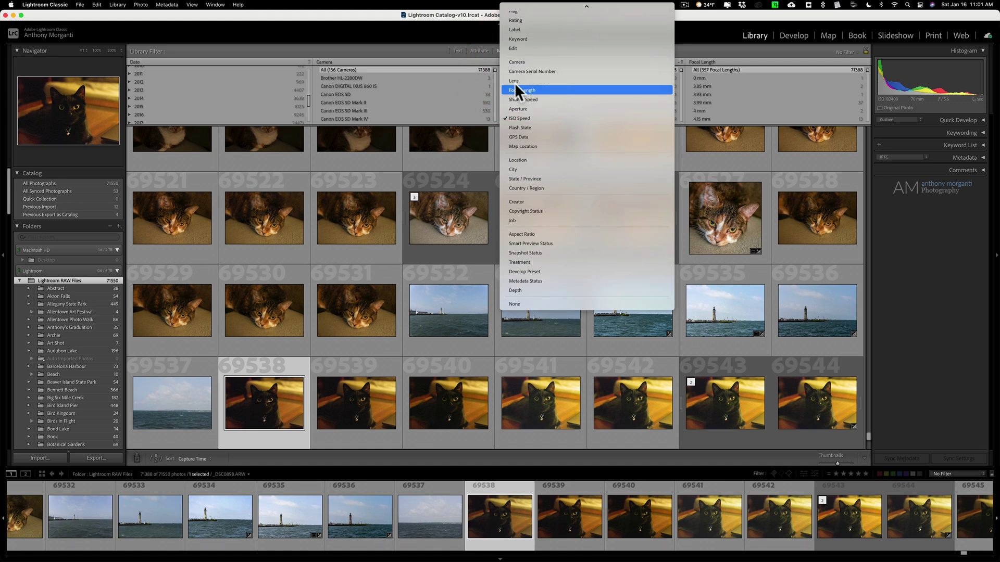
scroll(526, 62, "up", 2)
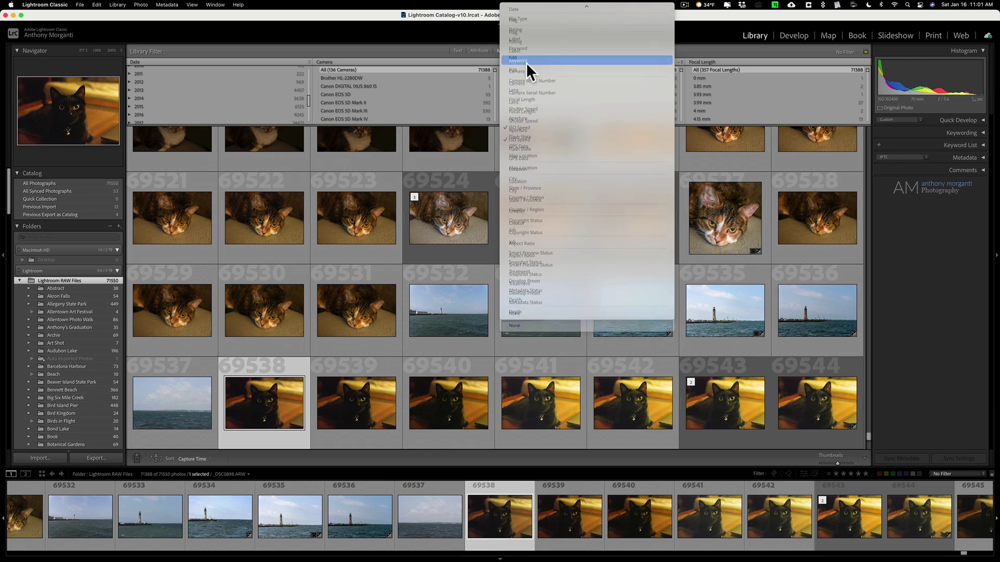
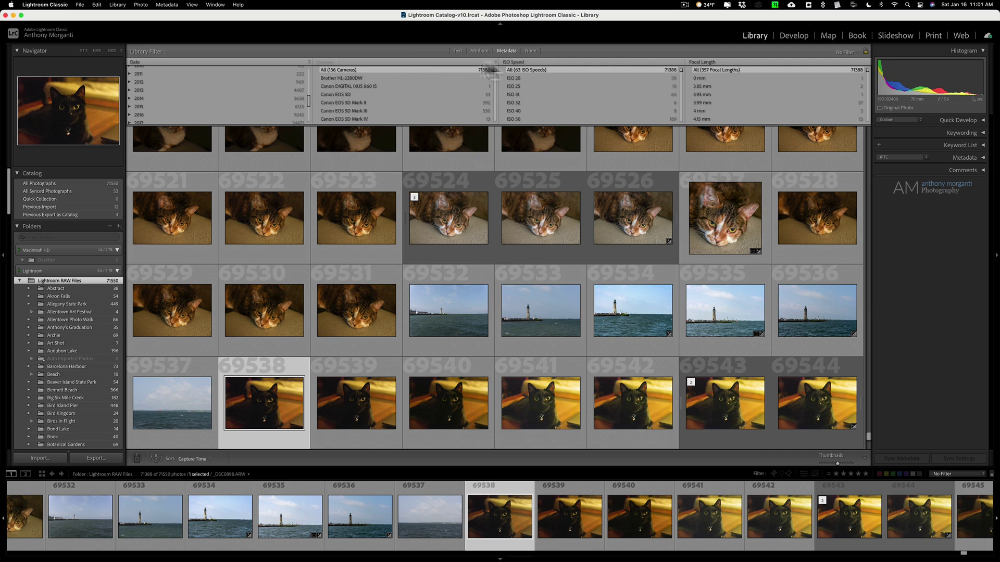
left_click(679, 62)
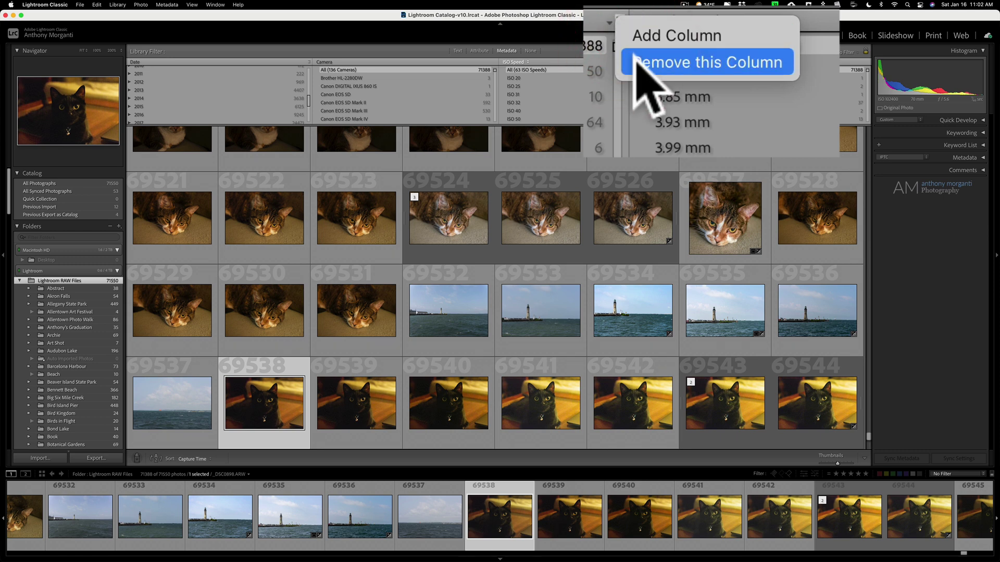
left_click(520, 79)
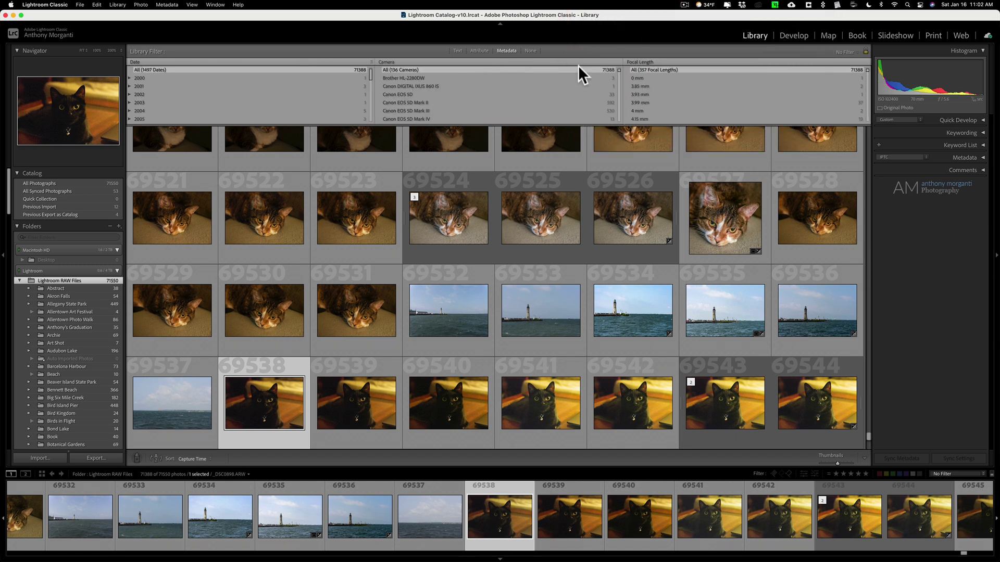
Add a new metadata filter column between Camera and Focal Length and set it to Lens
left_click(620, 61)
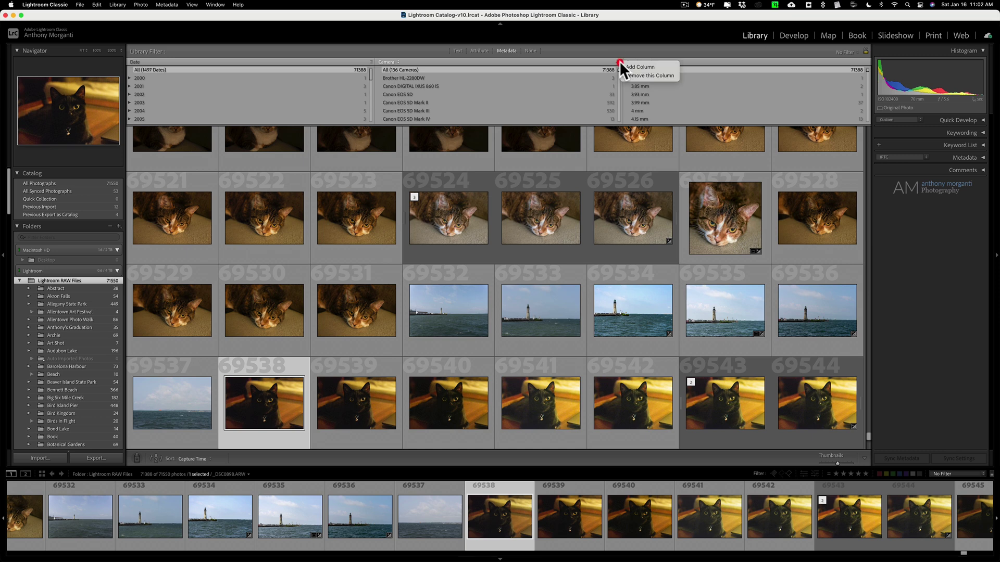
left_click(627, 67)
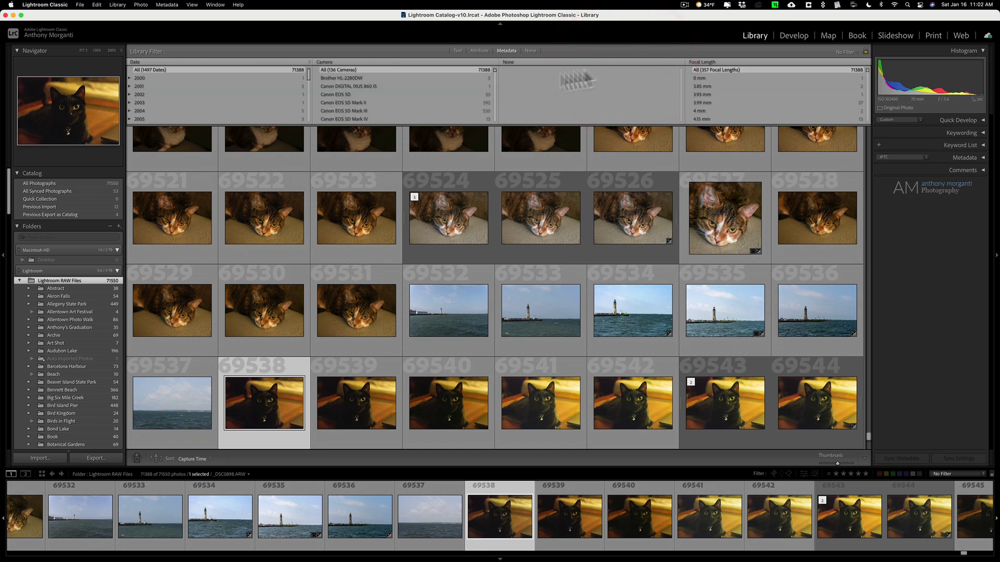
left_click(517, 61)
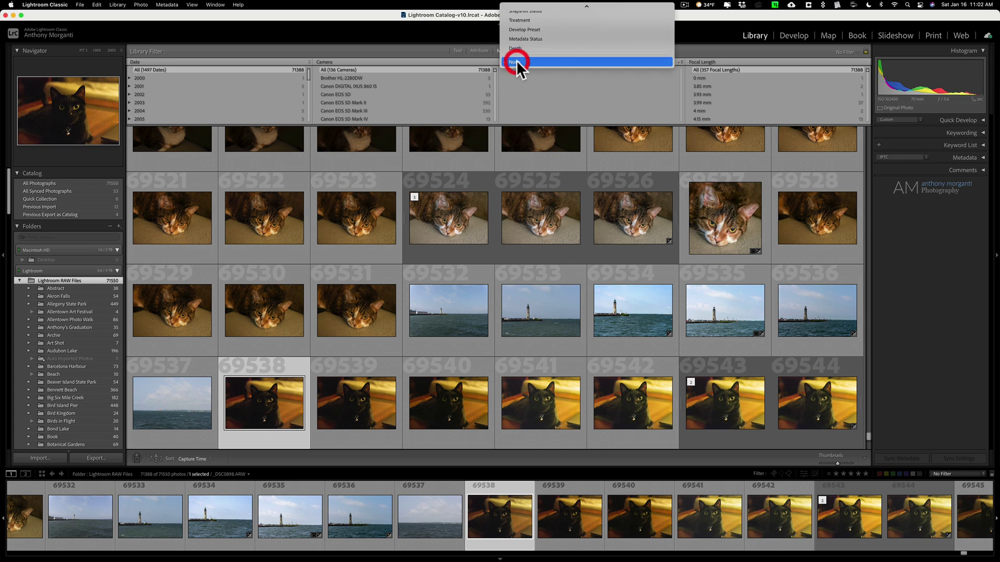
scroll(517, 59, "up", 4)
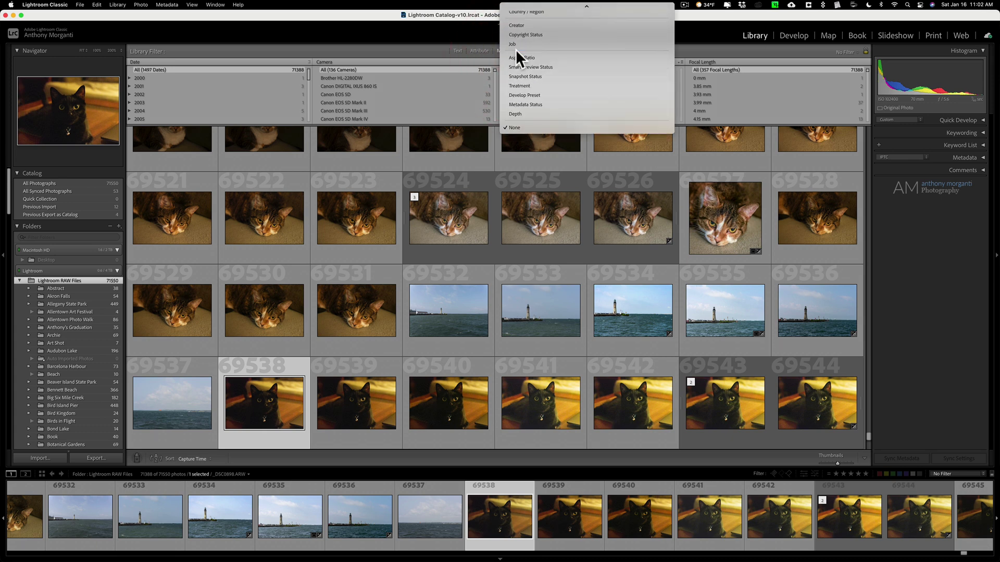
scroll(519, 57, "up", 5)
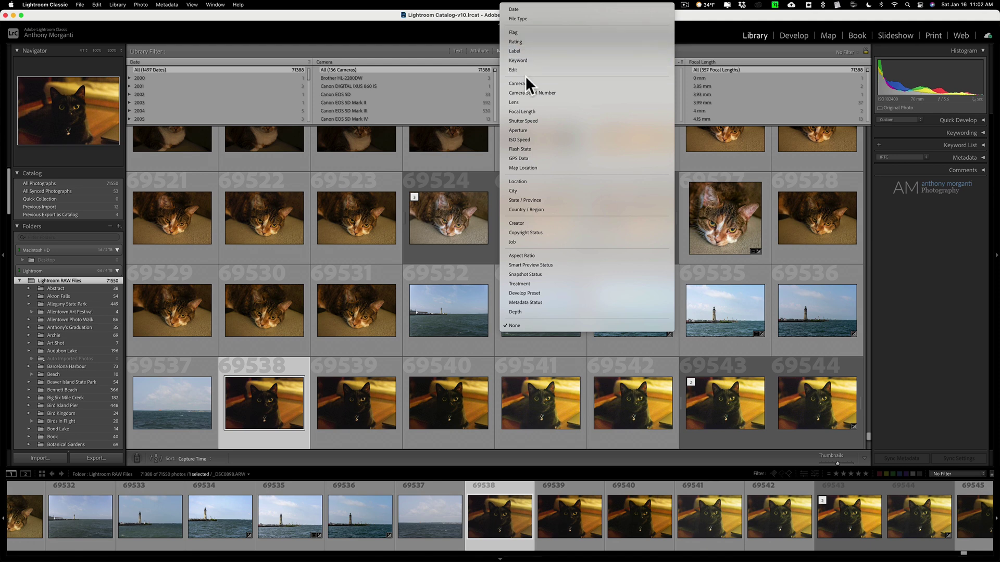
left_click(528, 100)
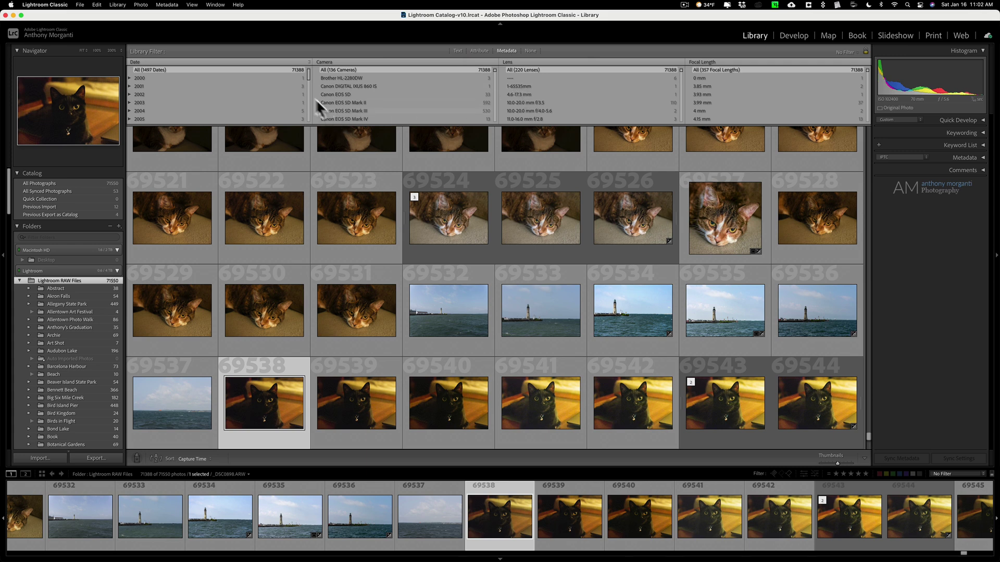
Filter the photos by metadata to those from 2019 shot with the X-T3 camera and the XF16-55mmF2.8 R LM WR lens
scroll(250, 105, "down", 5)
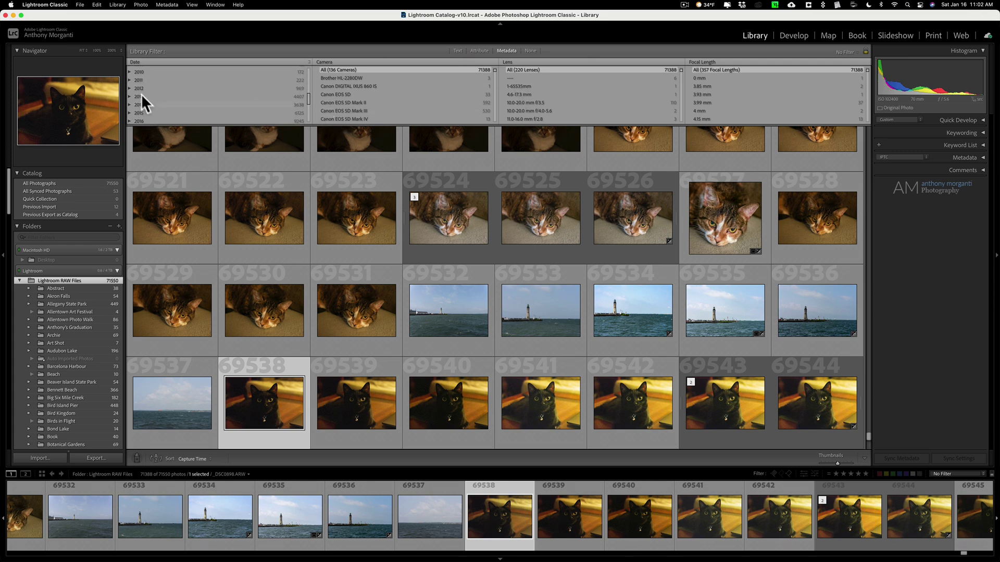
scroll(142, 94, "down", 3)
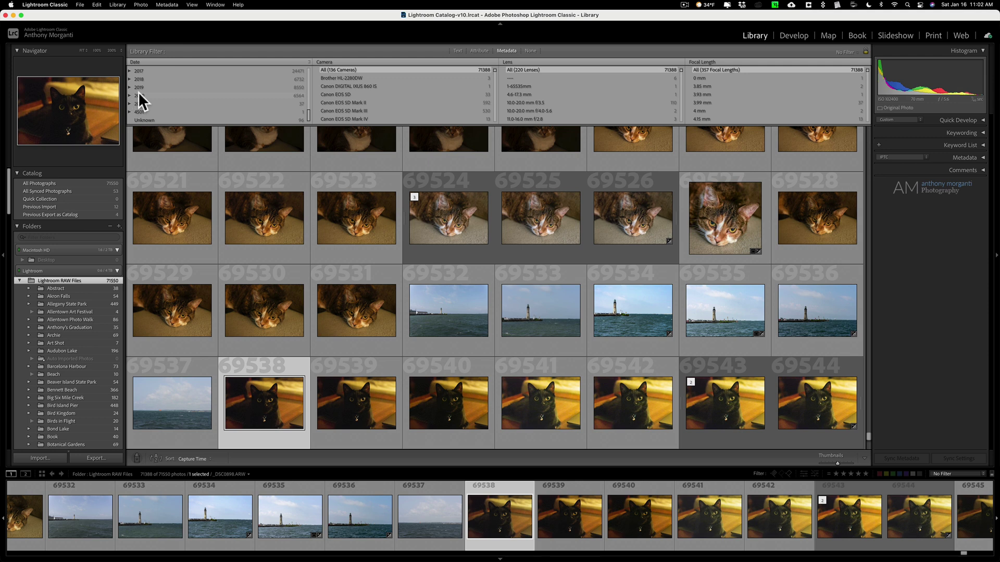
left_click(134, 87)
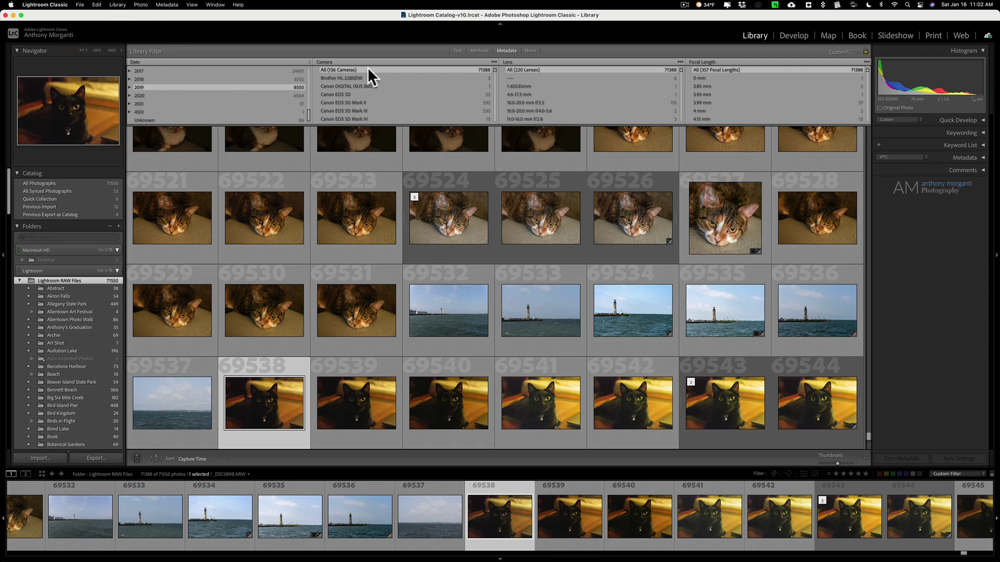
scroll(375, 80, "down", 5)
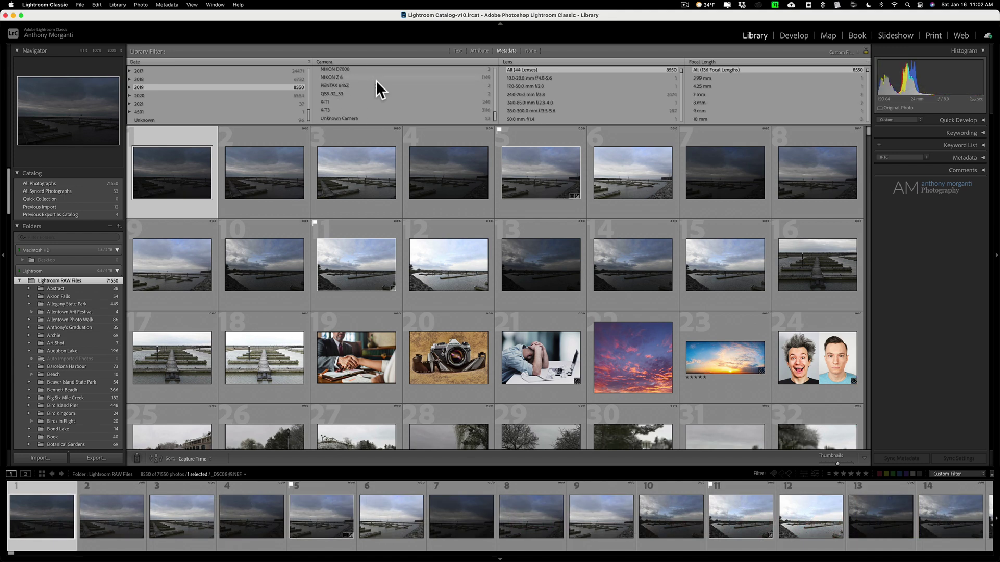
left_click(332, 111)
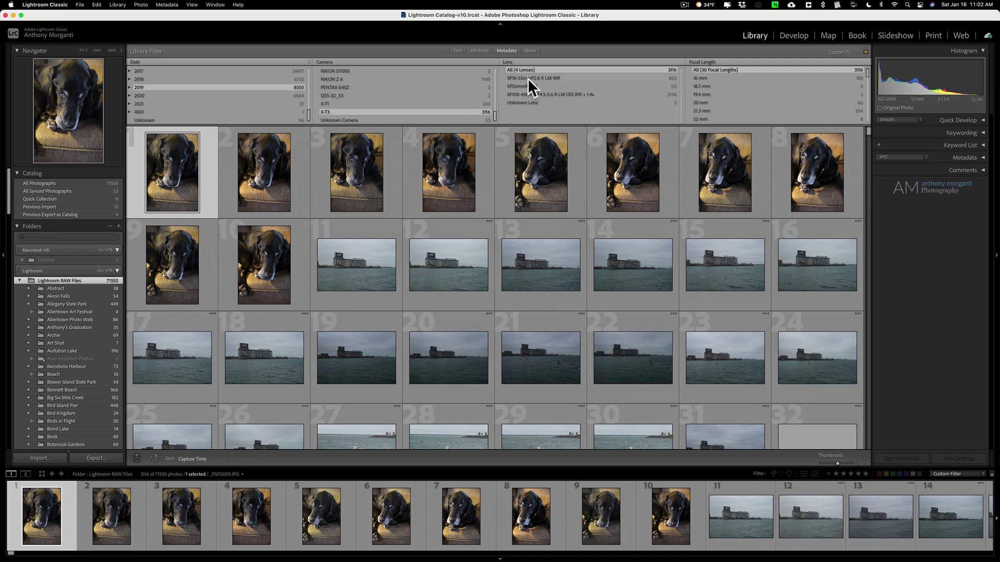
left_click(527, 78)
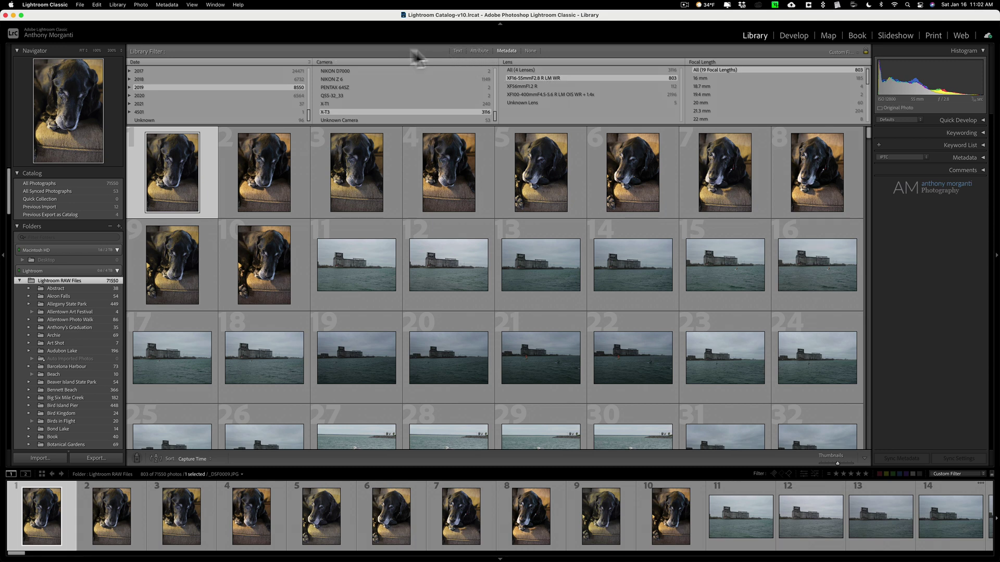
Combine the metadata filter with an attribute filter for flagged photos, and remove the attribute filter again
left_click(476, 49)
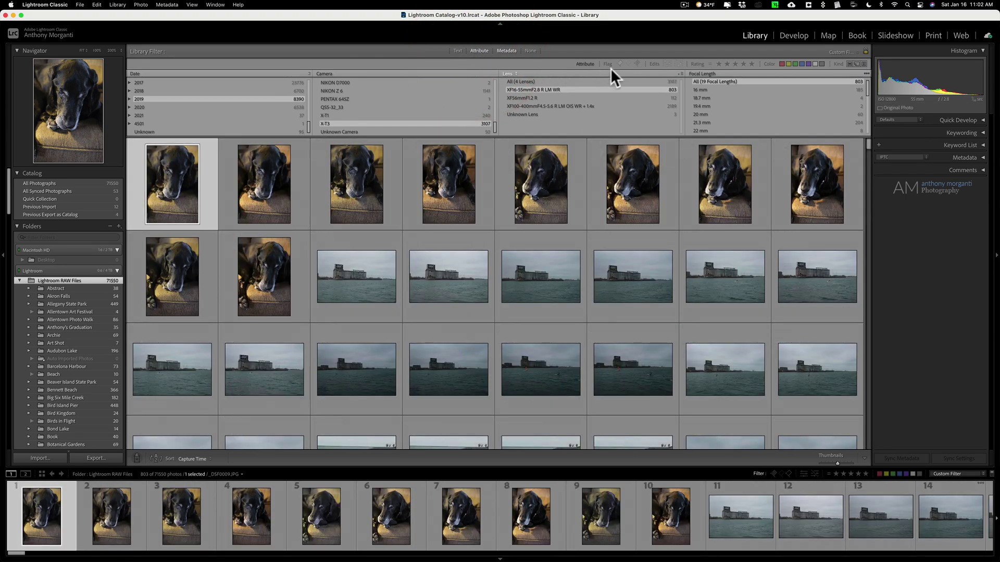
left_click(619, 63)
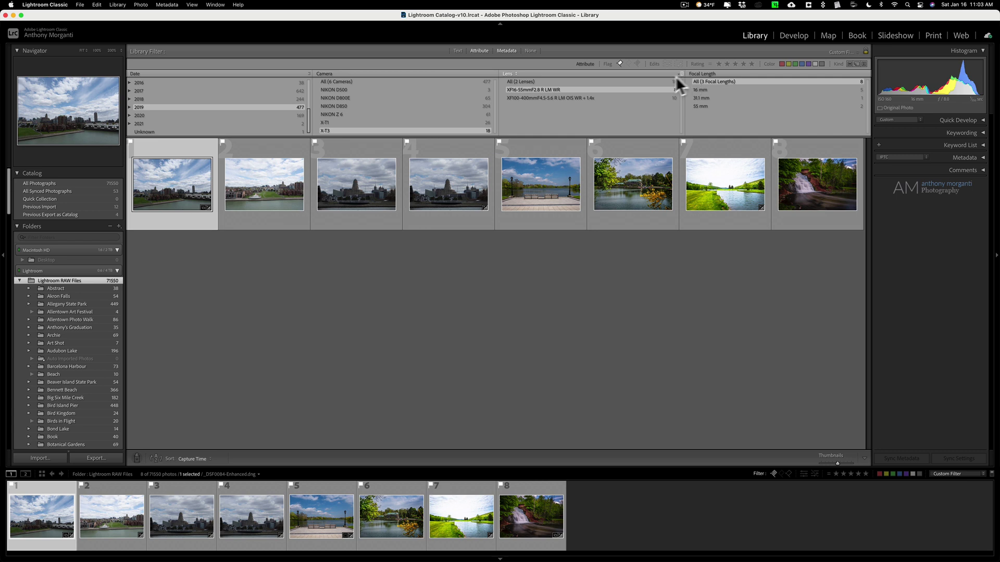
left_click(620, 62)
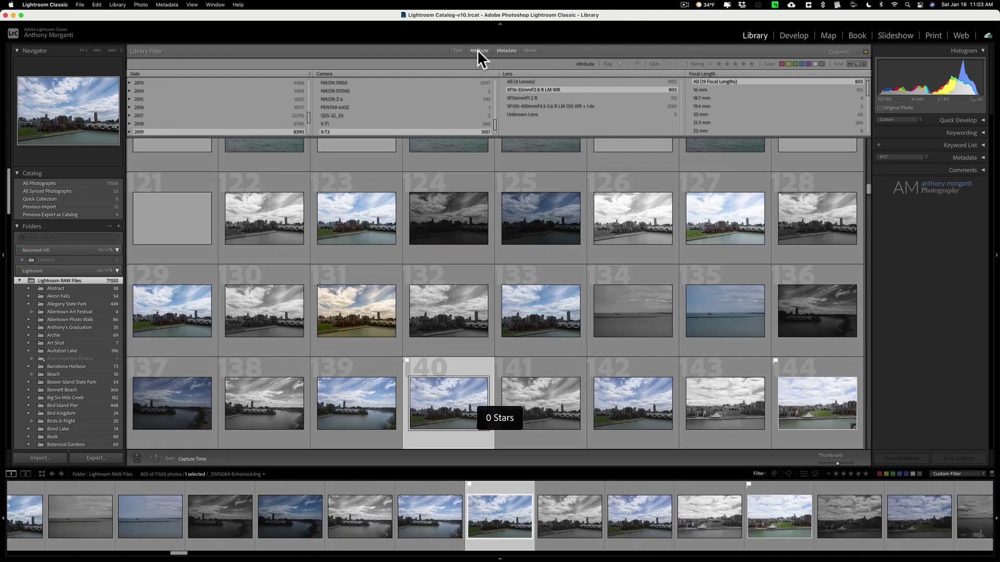
left_click(477, 50)
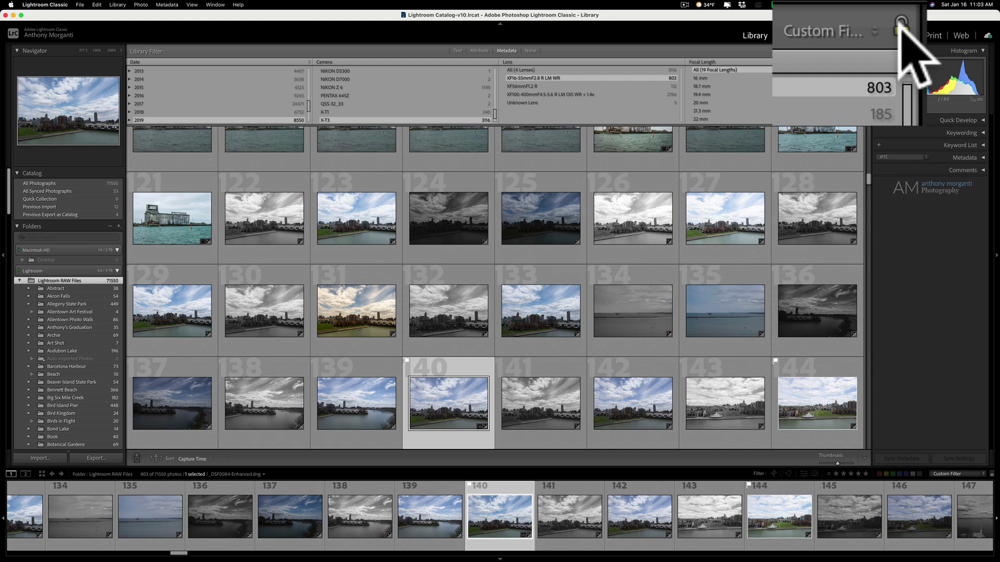
Toggle the lock setting of the Library Filter bar
left_click(991, 474)
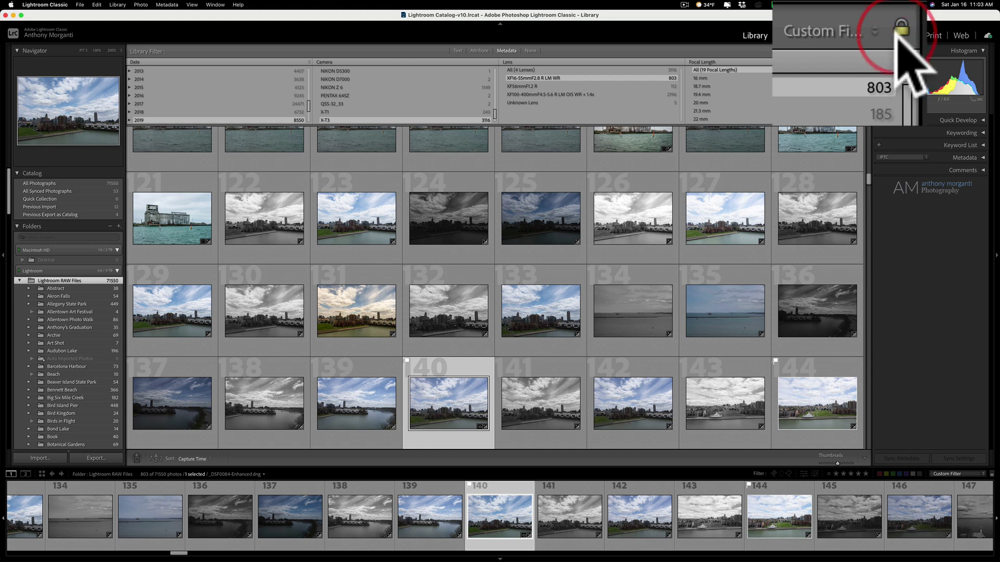
left_click(865, 51)
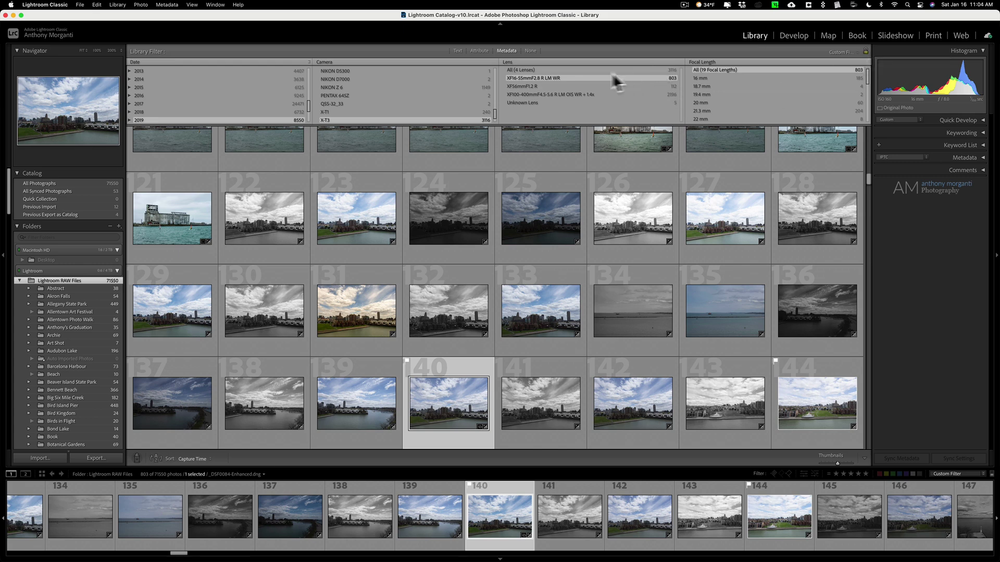
Reset the metadata filter to all dates and all cameras, and set the Library Filter to None
scroll(269, 80, "up", 5)
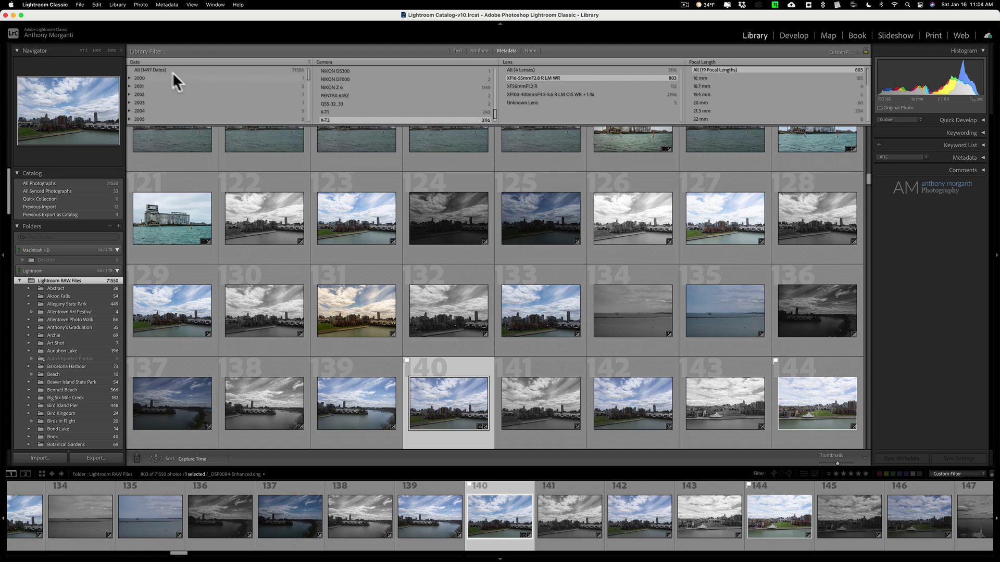
left_click(170, 69)
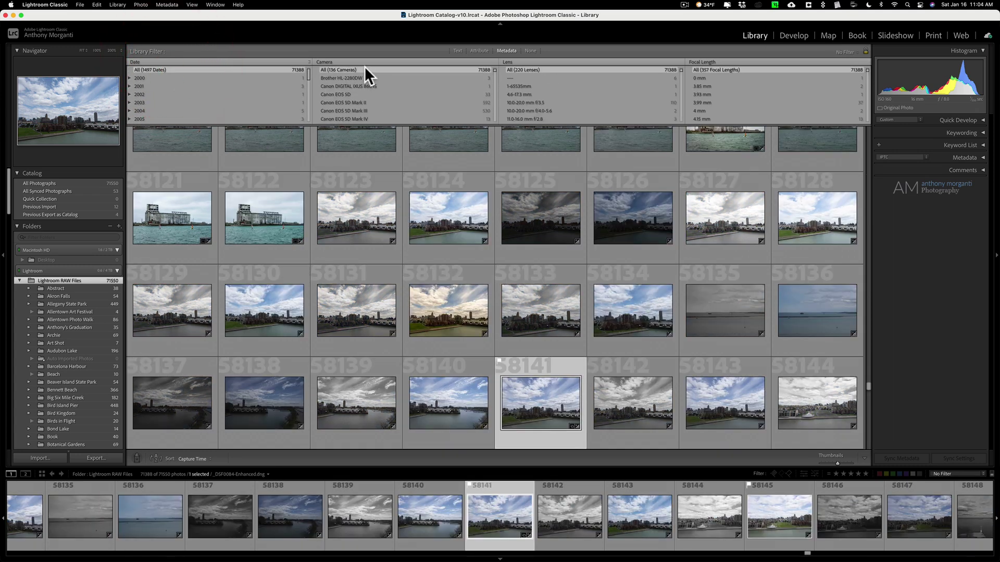
left_click(364, 68)
left_click(460, 48)
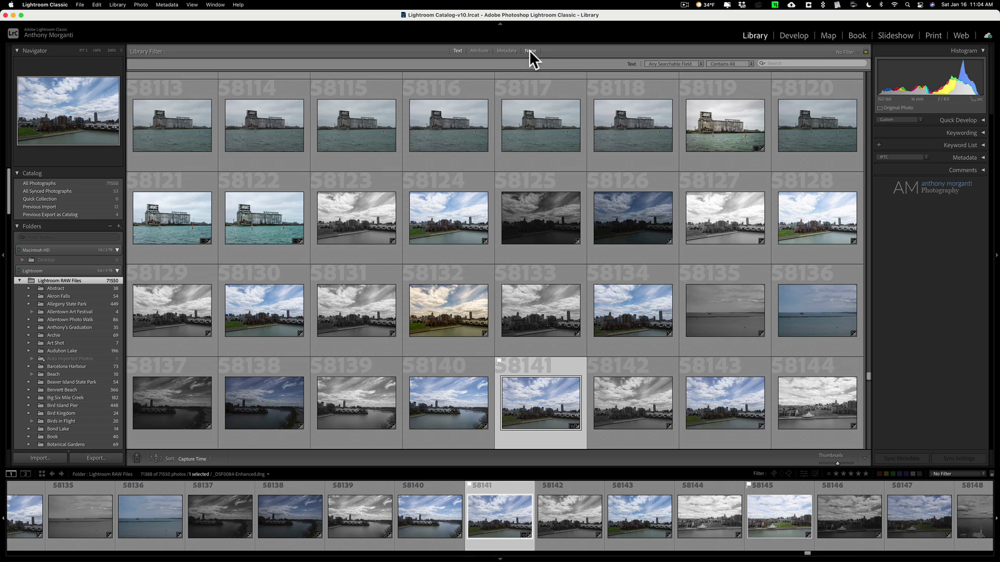
left_click(531, 51)
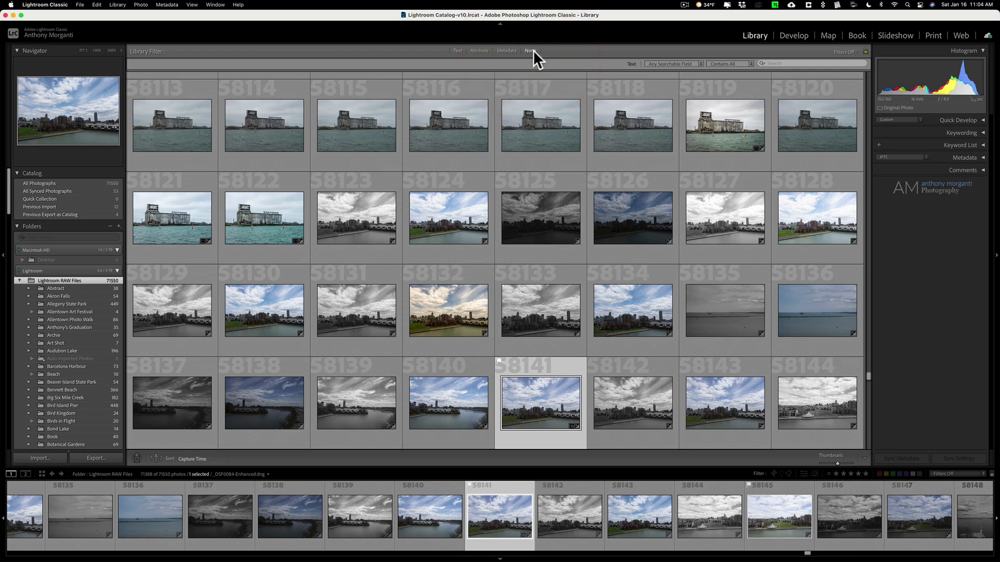